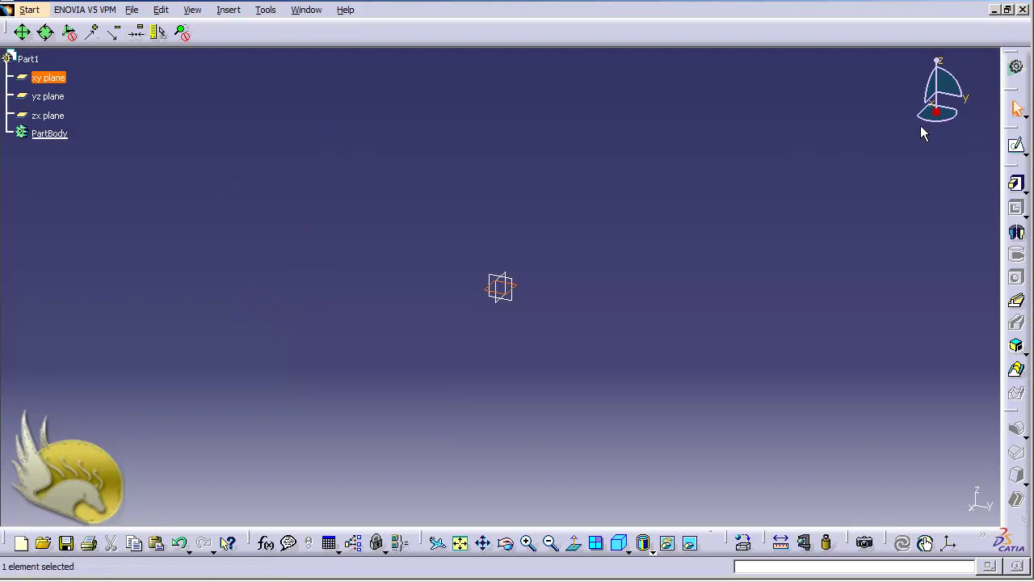
Start a sketch on the xy plane and draw a rectangle about 220 by 150 mm around the origin
click(1012, 148)
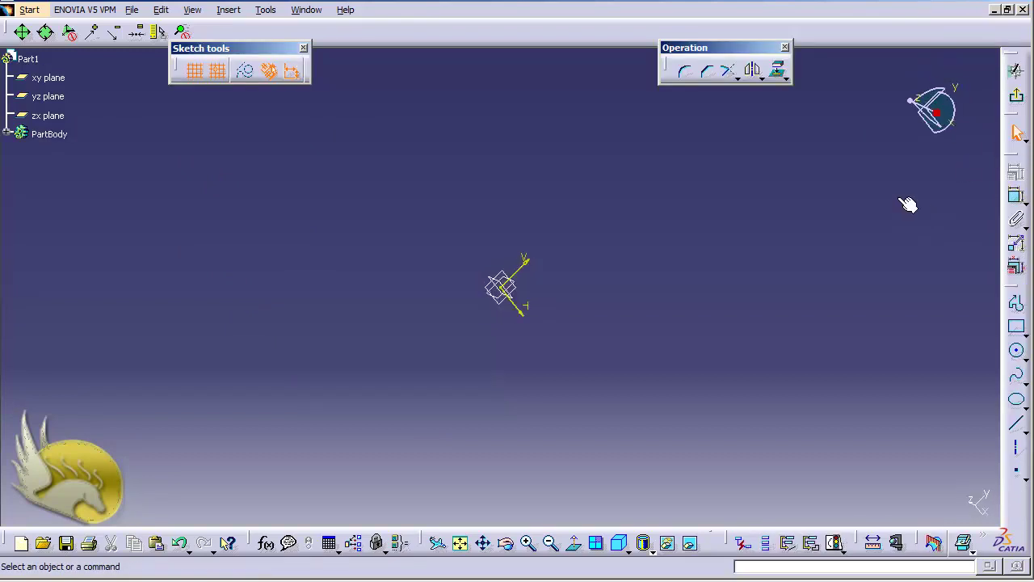
click(1016, 198)
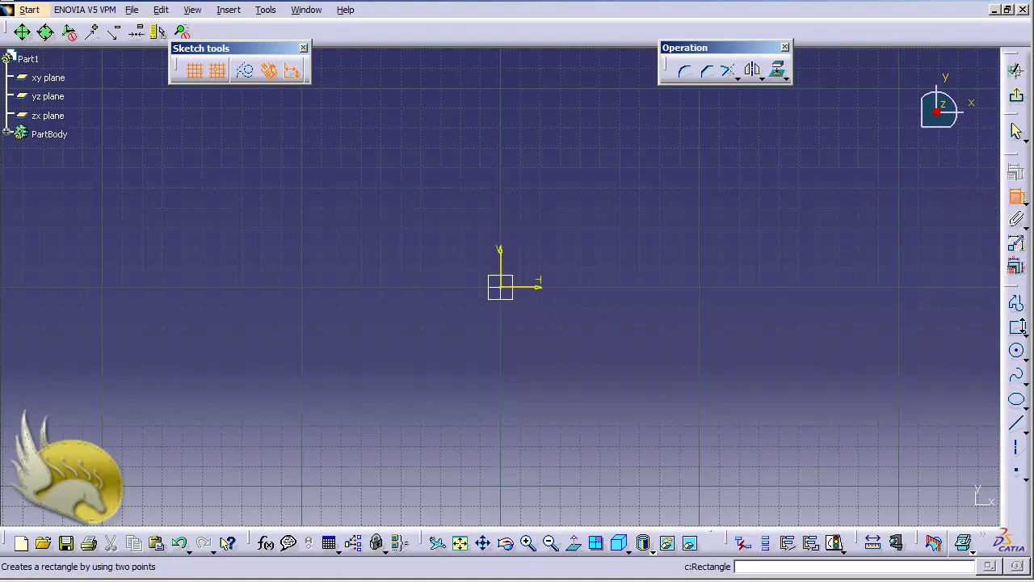
click(1016, 327)
click(282, 128)
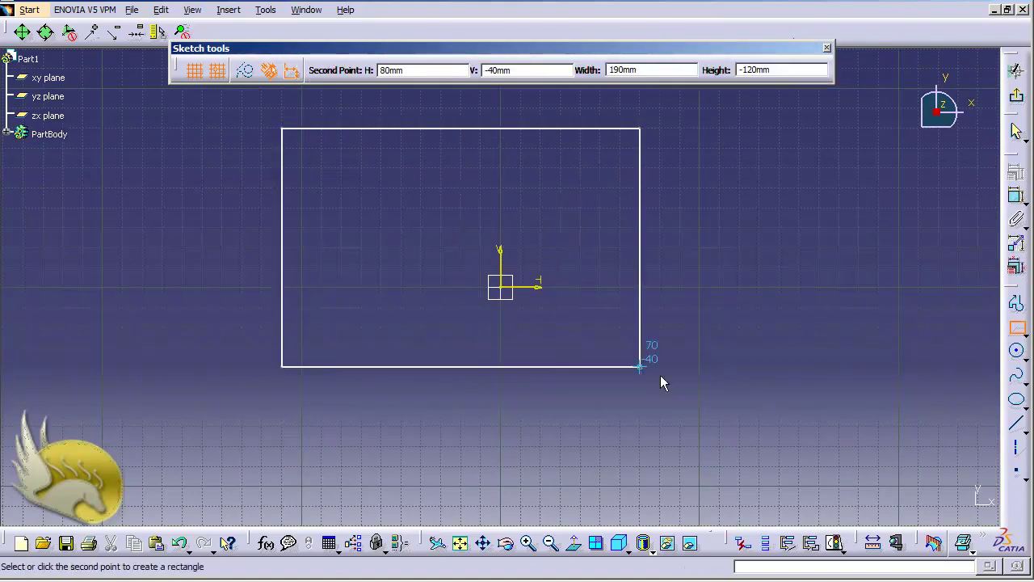
click(719, 426)
Dimension the rectangle's height along its vertical edge
click(1015, 196)
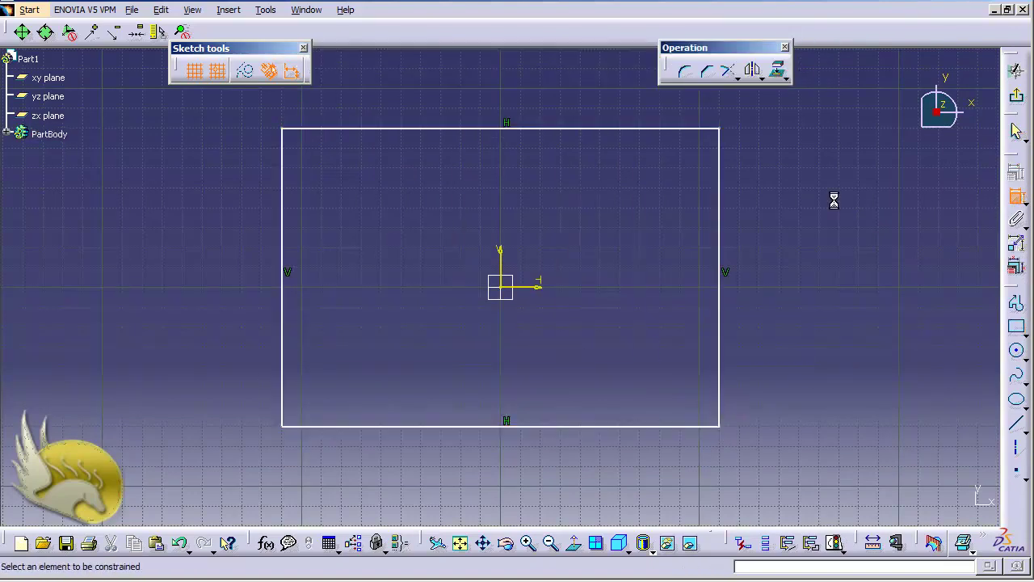
click(720, 185)
click(747, 184)
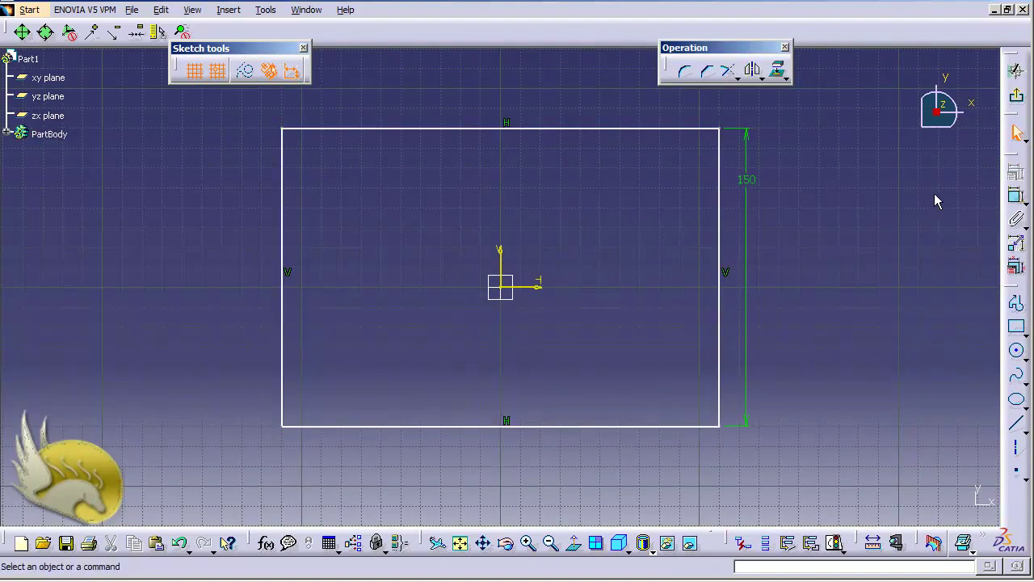
Dimension the rectangle's width along its upper edge and set it to 150 mm
click(1015, 196)
click(643, 127)
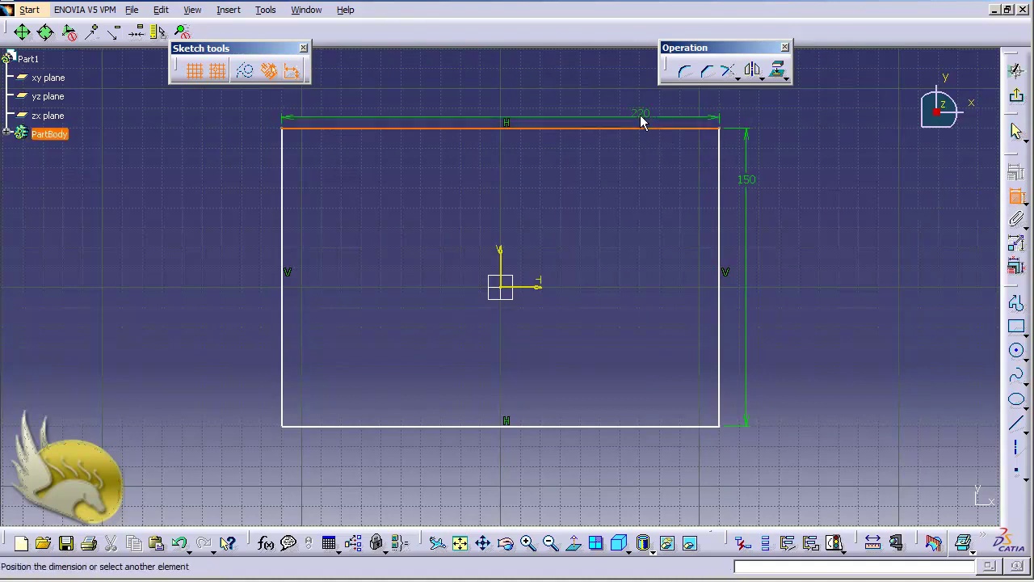
click(594, 104)
double_click(592, 103)
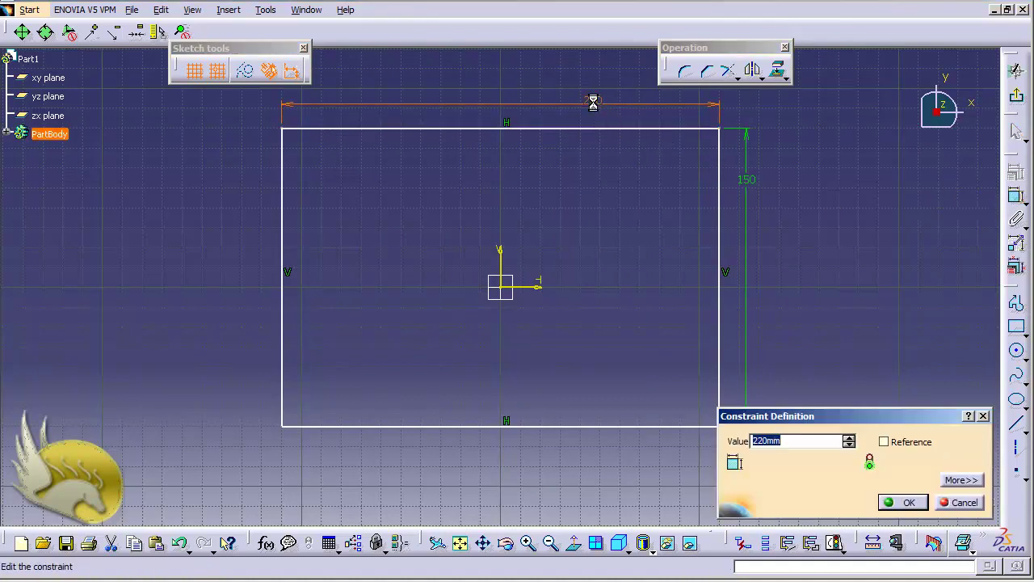
text(150)
key(Return)
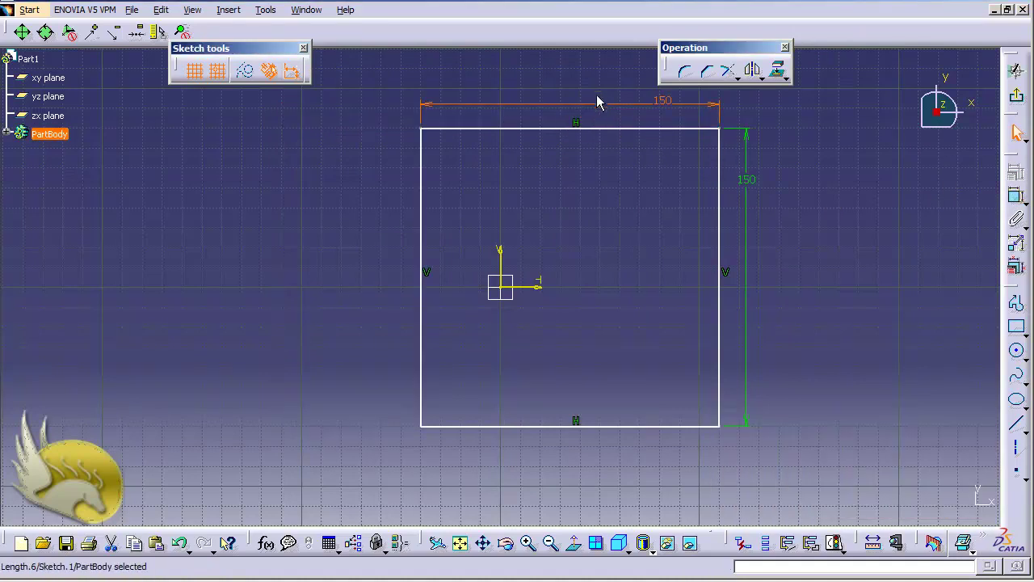
Constrain the square's two vertical edges to be symmetric about the sketch's vertical axis
click(719, 307)
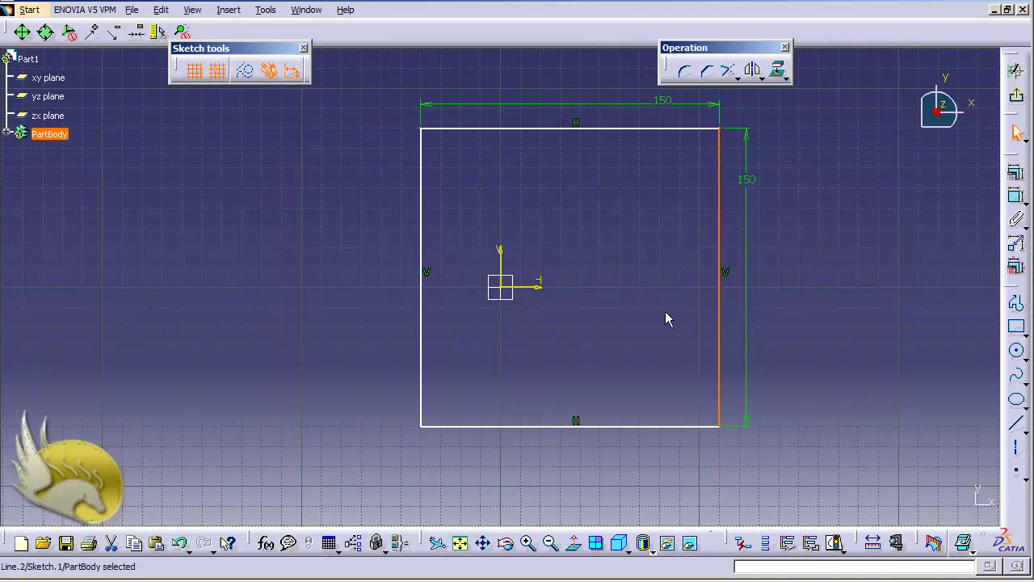
ctrl+click(421, 325)
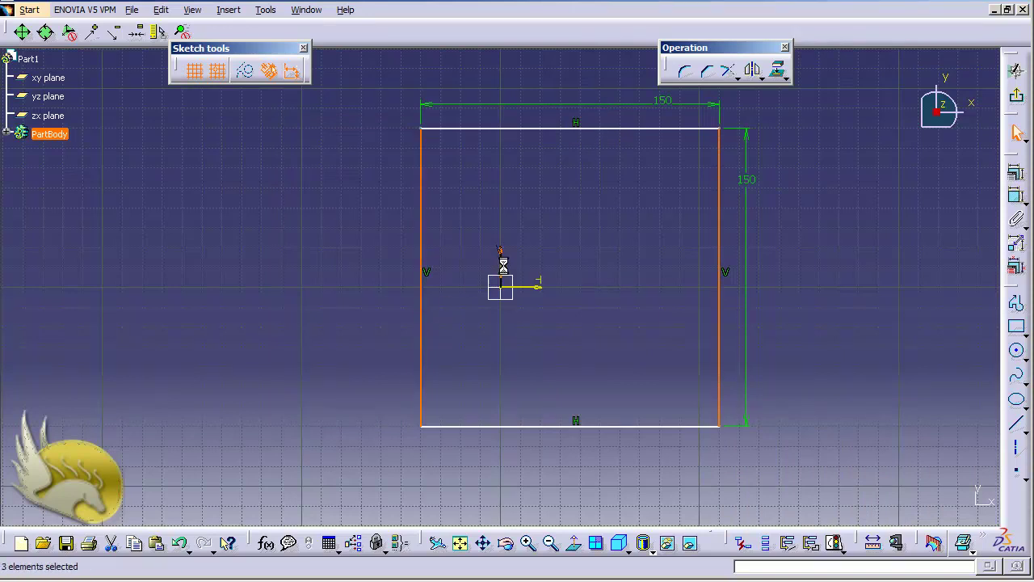
click(1016, 172)
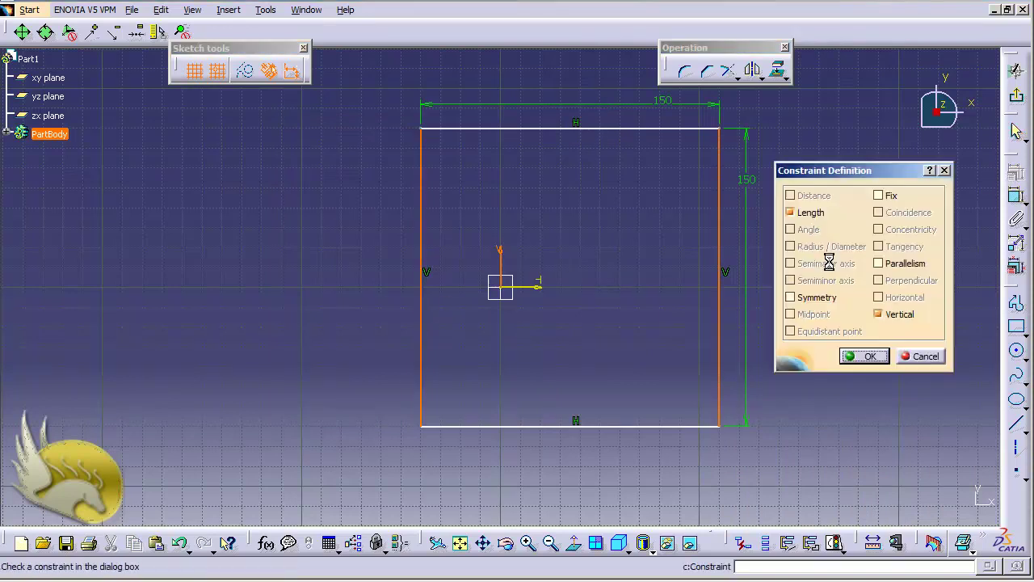
click(800, 297)
click(864, 356)
Constrain the square's two horizontal edges to be symmetric about the sketch's horizontal axis and exit the sketch
click(539, 128)
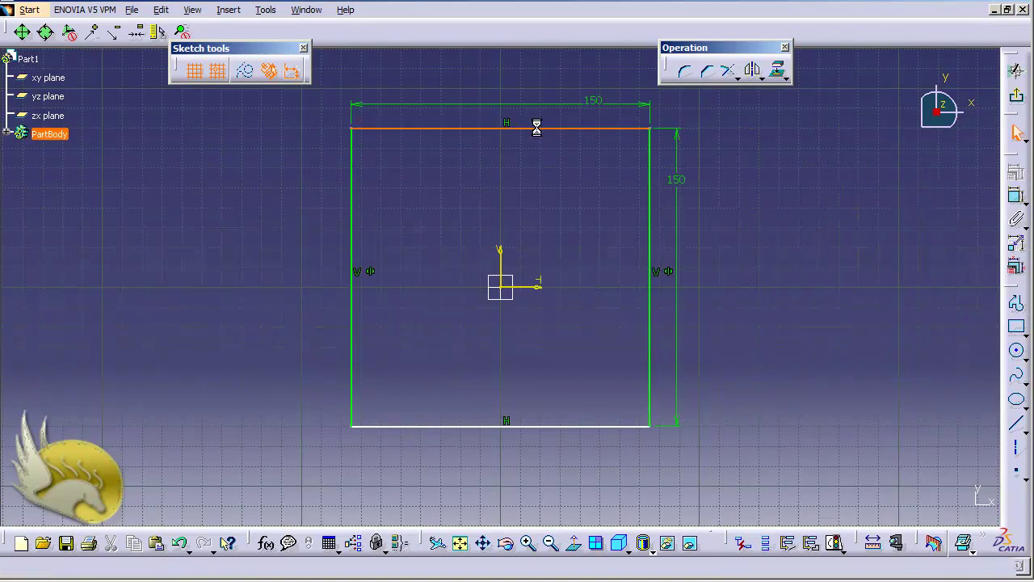
ctrl+click(554, 424)
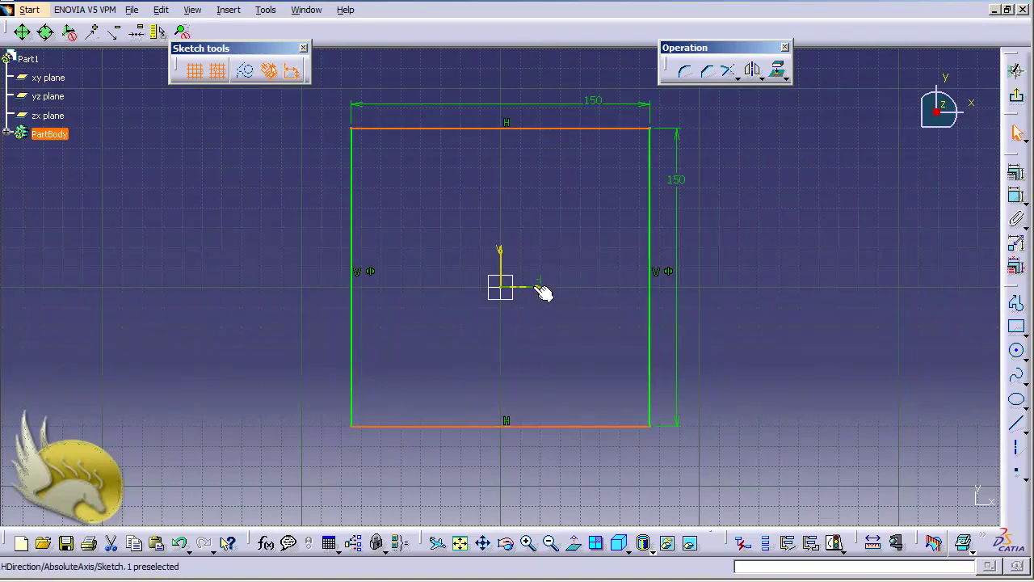
ctrl+click(536, 287)
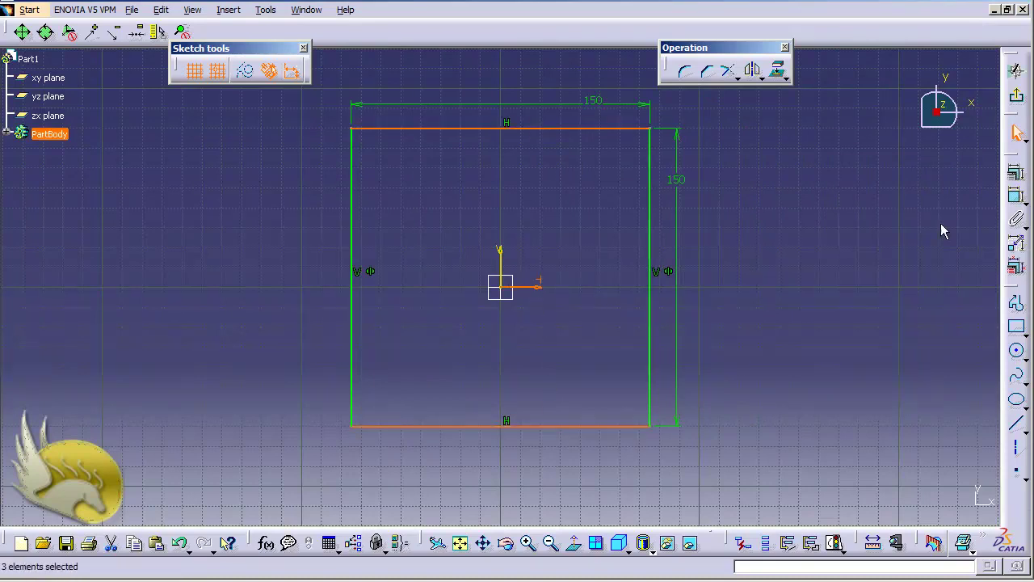
click(1015, 183)
click(792, 296)
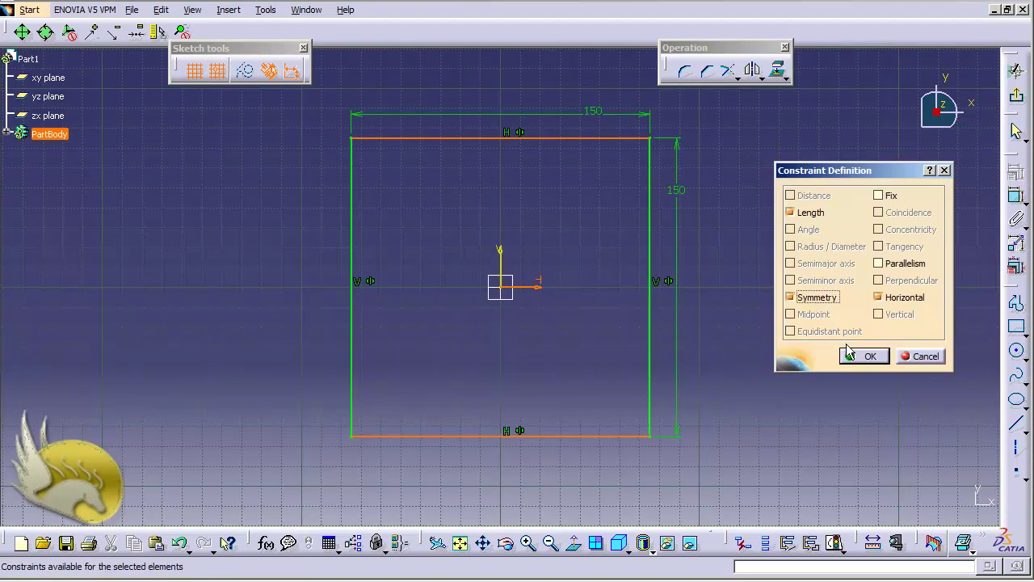
click(850, 353)
click(1015, 72)
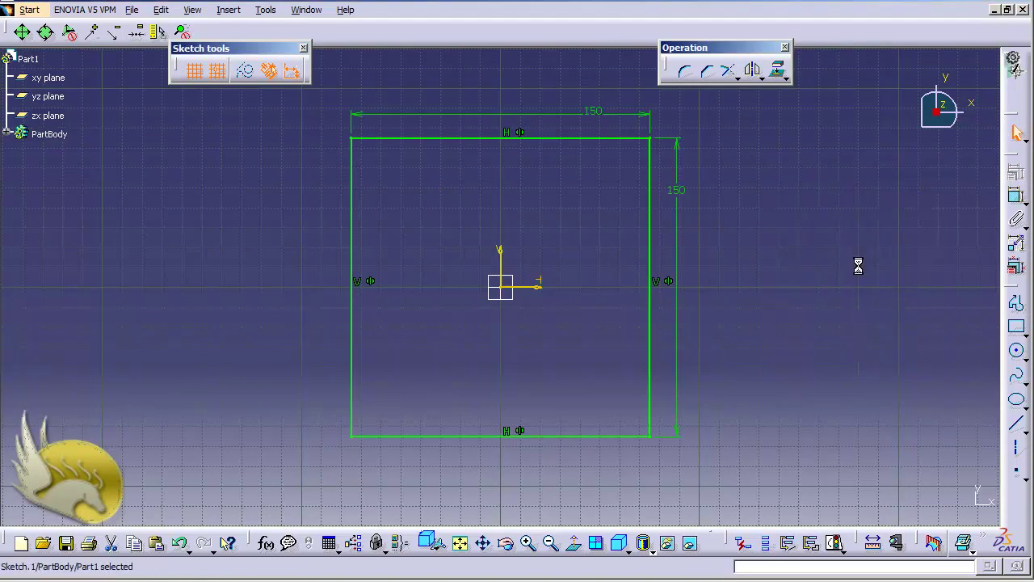
Pad the square sketch to a length of 50 mm
click(1015, 185)
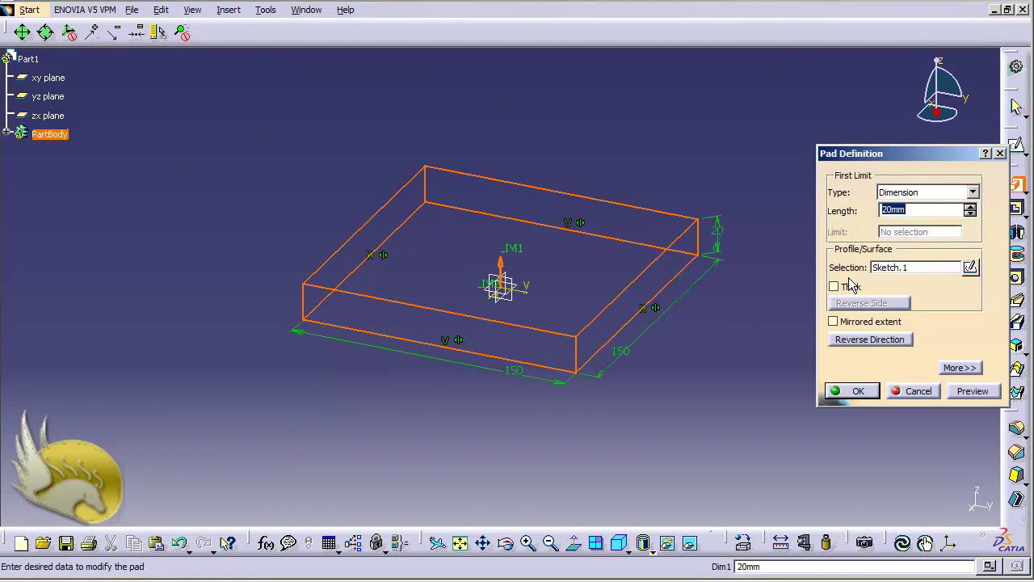
text(50)
click(852, 391)
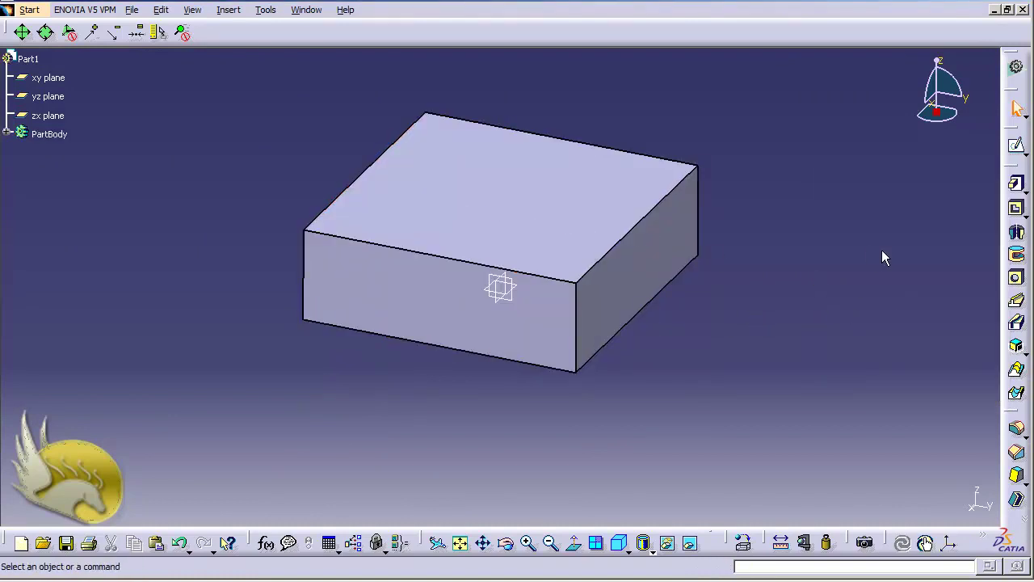
Start a sketch on the block's top face and draw a circle about 72 mm in diameter centred on the origin
click(526, 196)
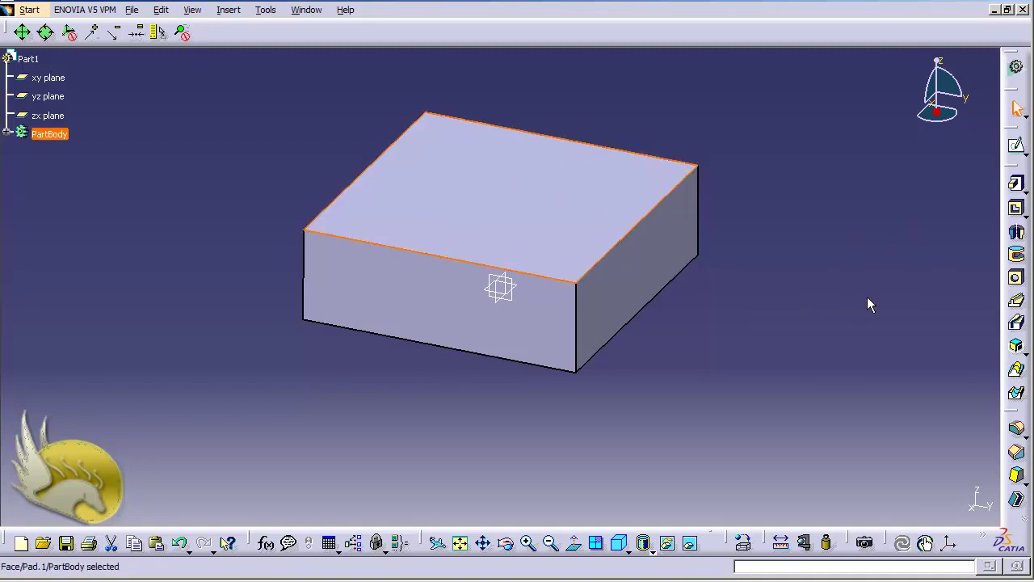
click(1017, 145)
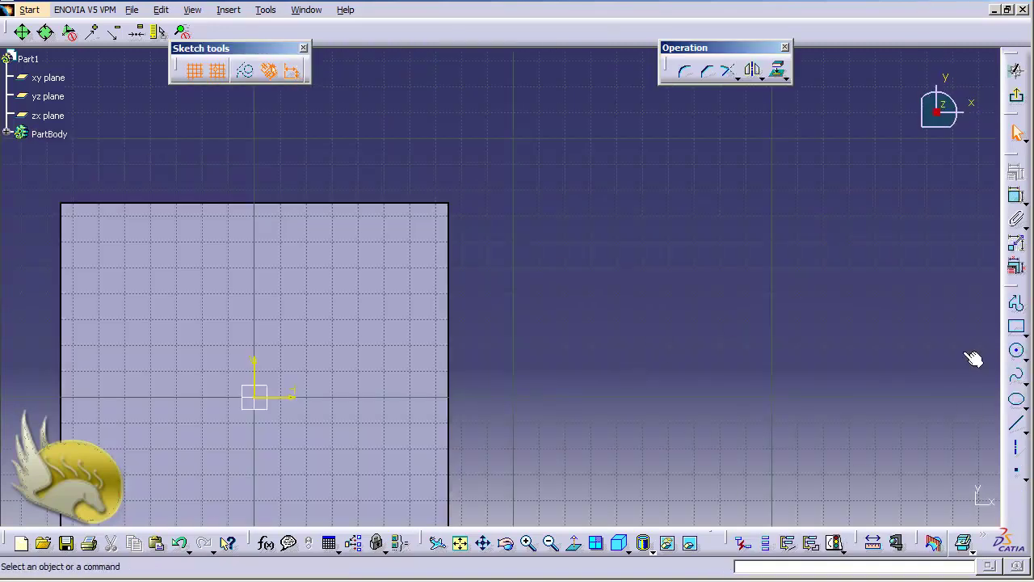
click(1016, 355)
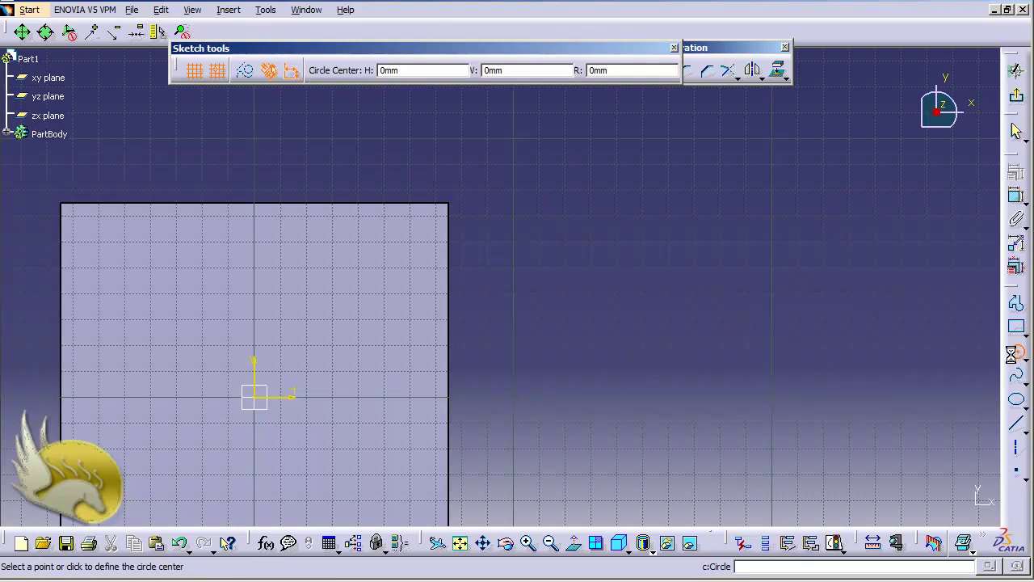
click(256, 396)
click(338, 362)
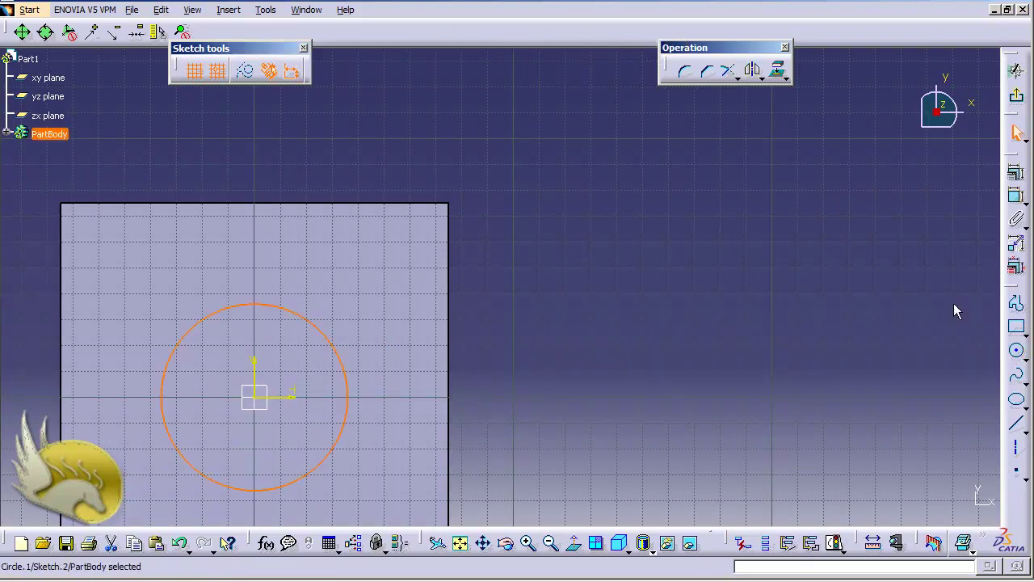
Dimension the circle's diameter and set it to 60 mm
click(1015, 243)
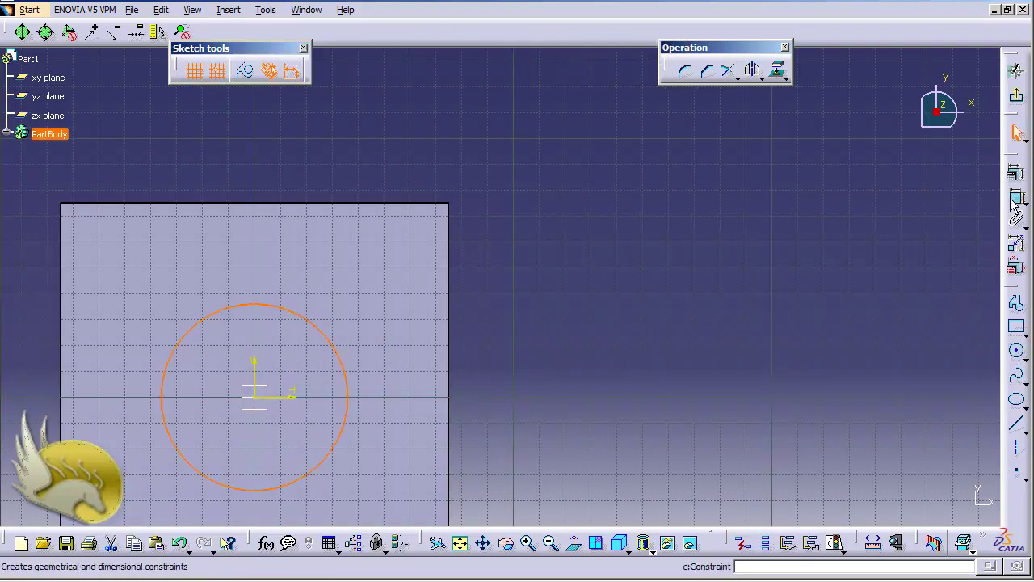
click(481, 367)
double_click(494, 344)
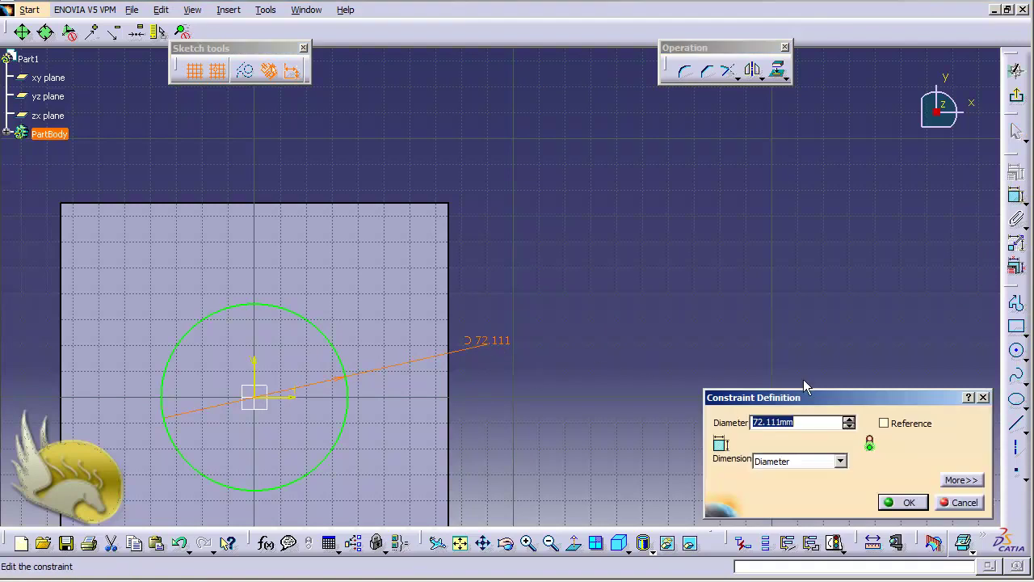
text(80)
key(Return)
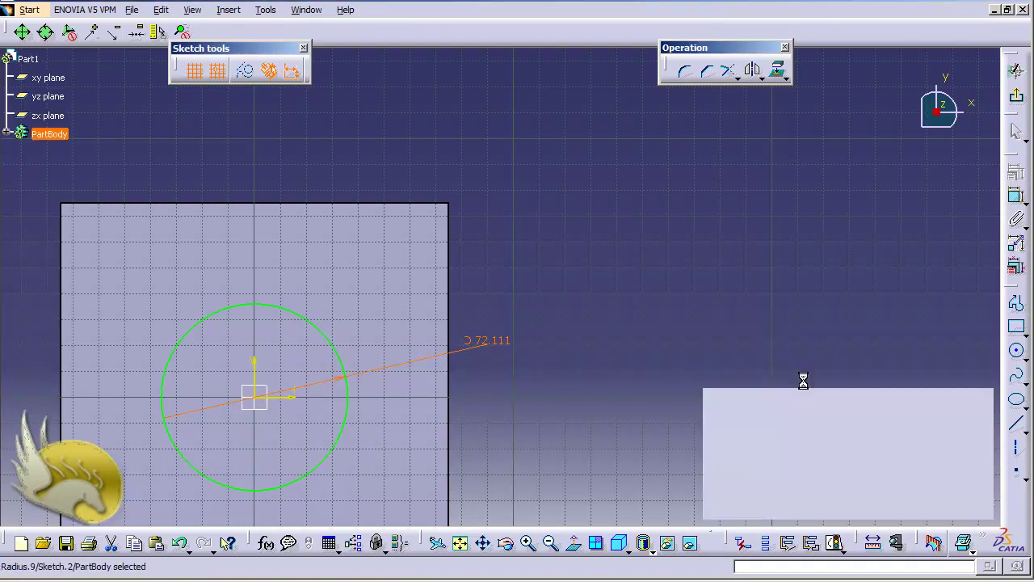
Change the circle's diameter to 100 mm and exit the sketch
double_click(476, 352)
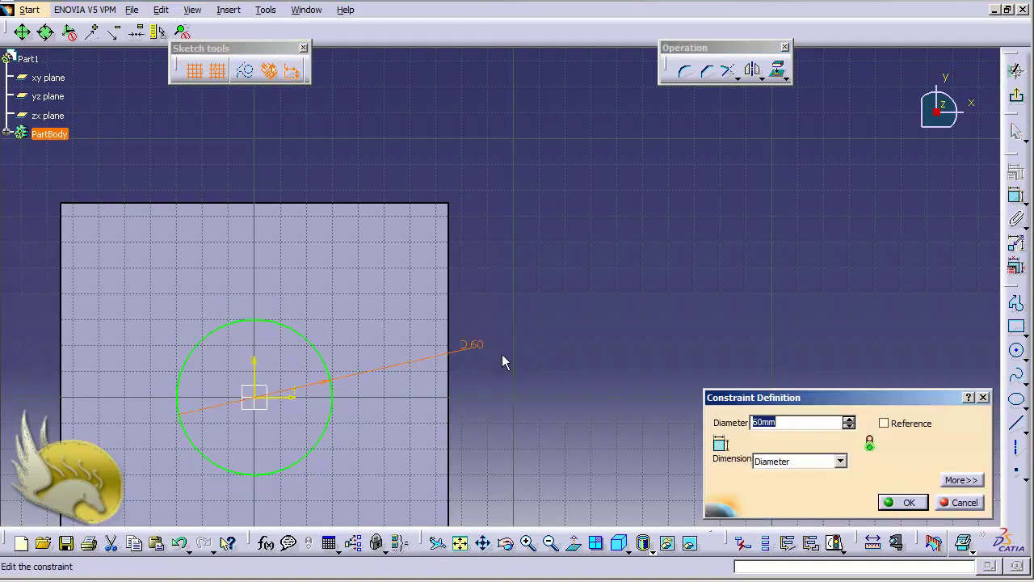
text(100)
key(Return)
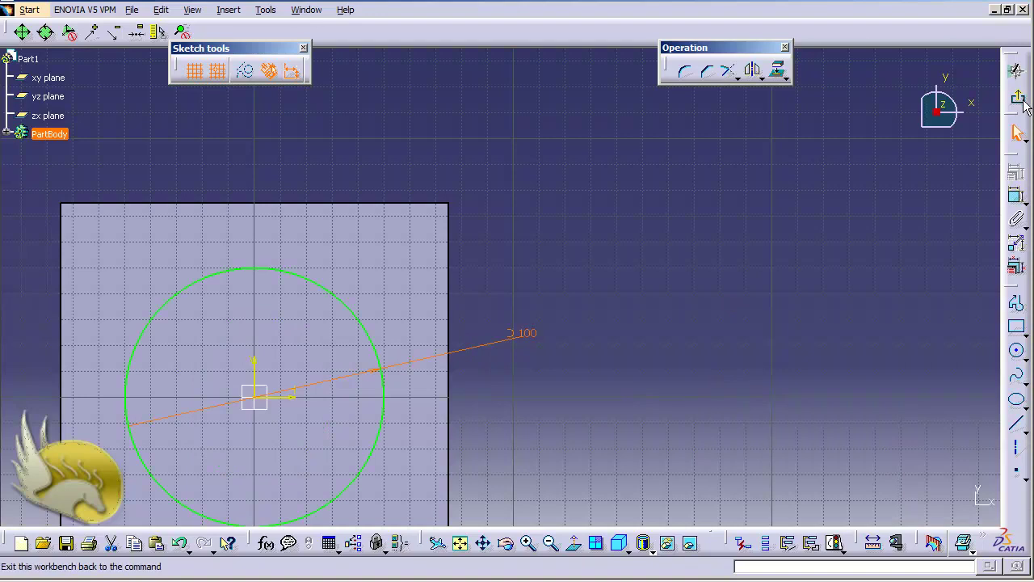
click(1016, 70)
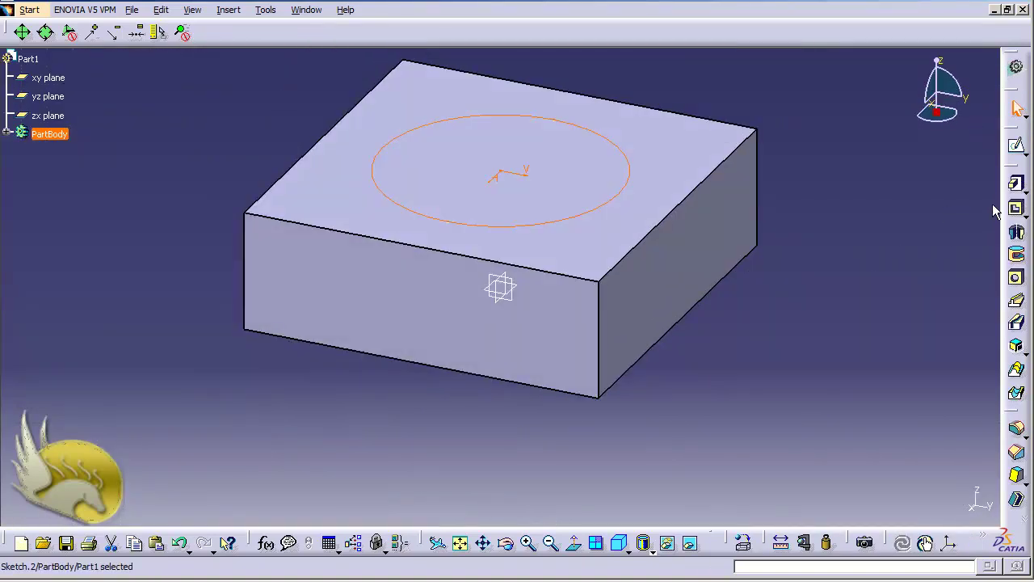
Cut a 30 mm deep pocket into the block from the circle sketch
click(1016, 208)
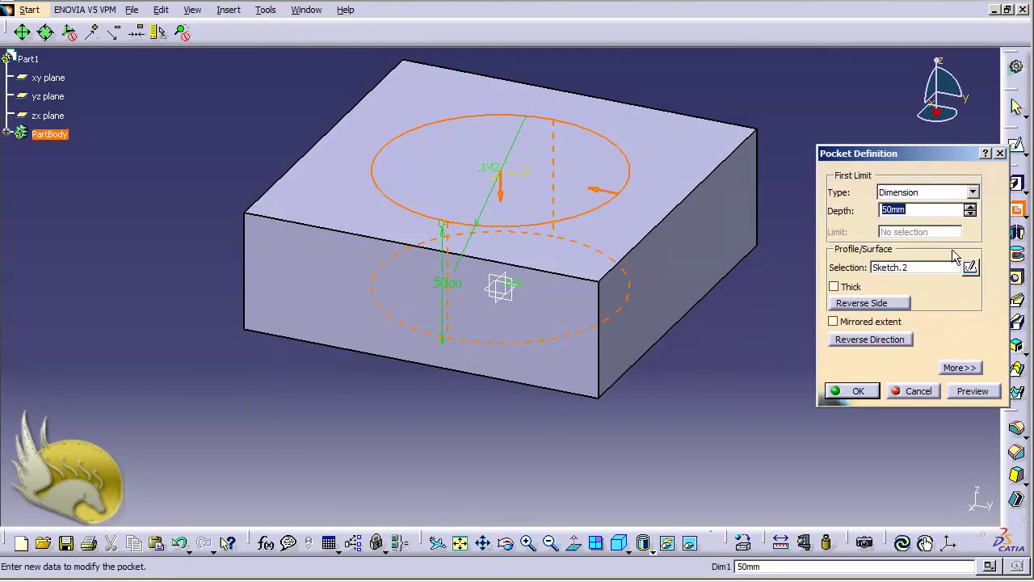
text(30)
key(Return)
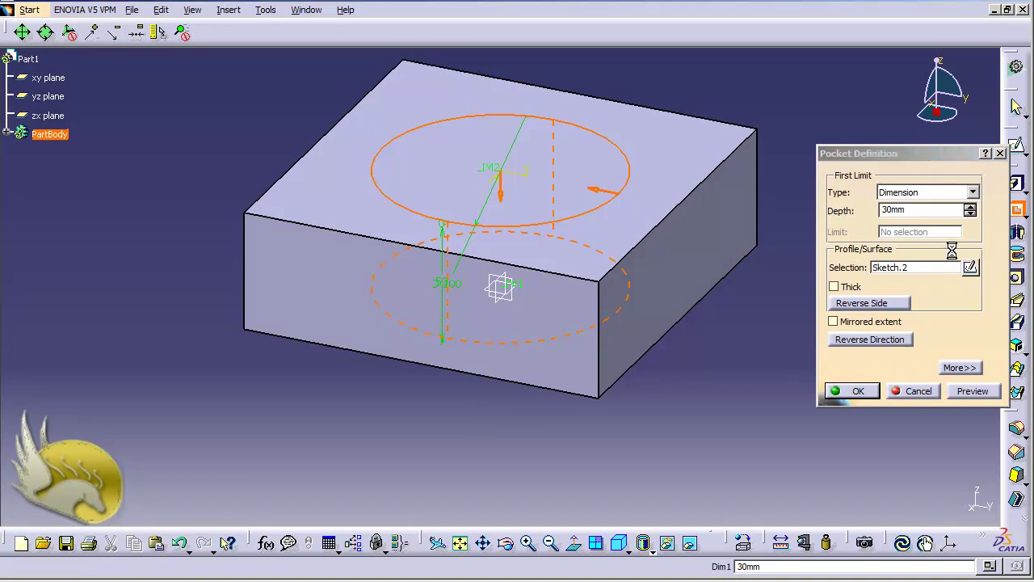
click(800, 324)
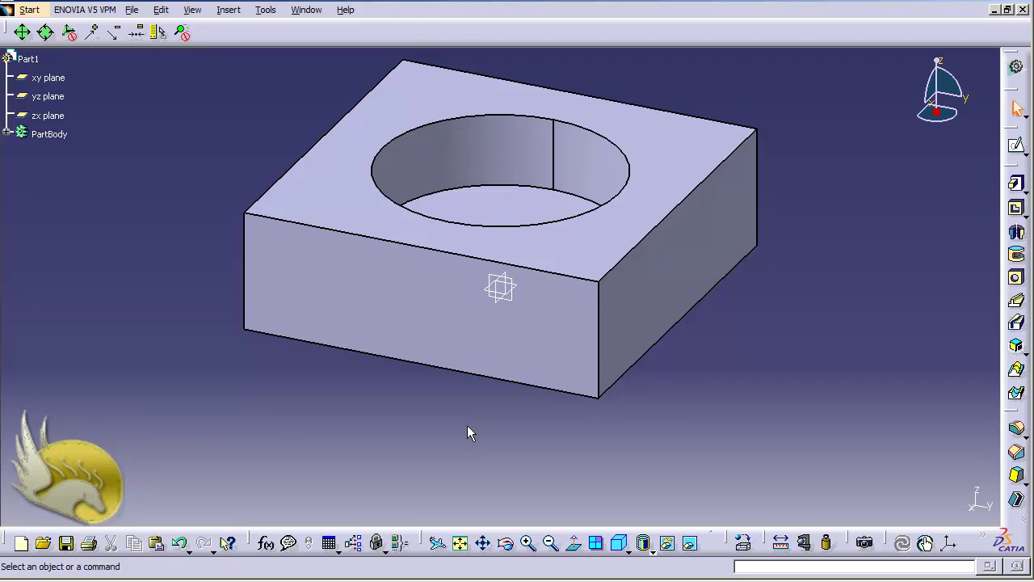
Start saving the part under a new name and create and open a folder named Assembly with Formula inside Catia In English
click(131, 10)
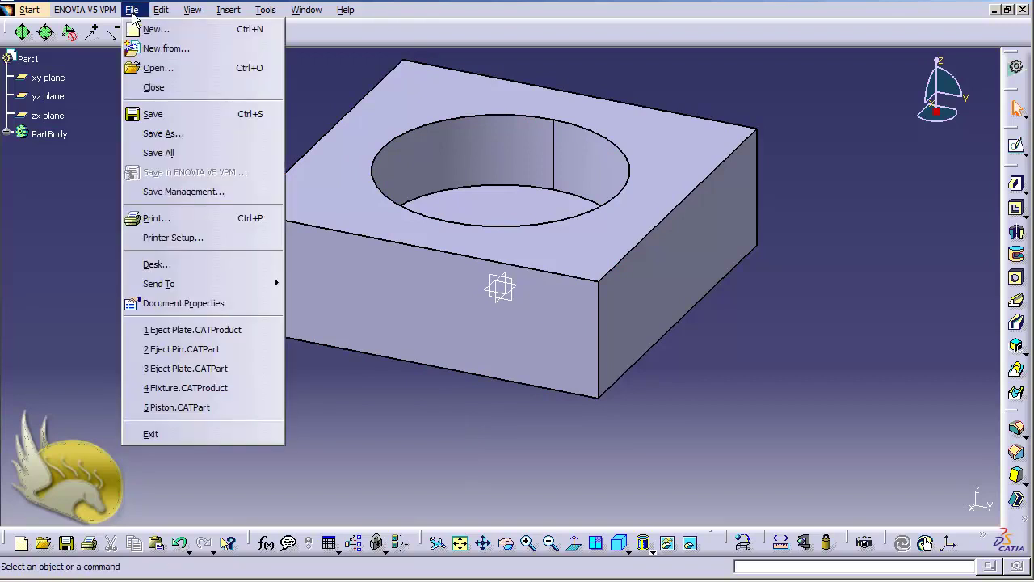
click(164, 133)
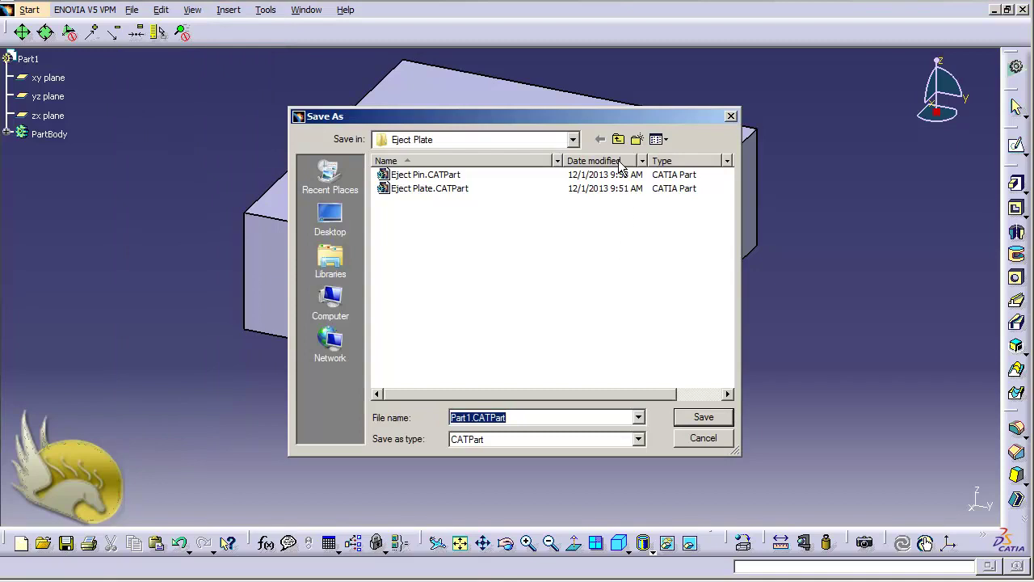
click(618, 140)
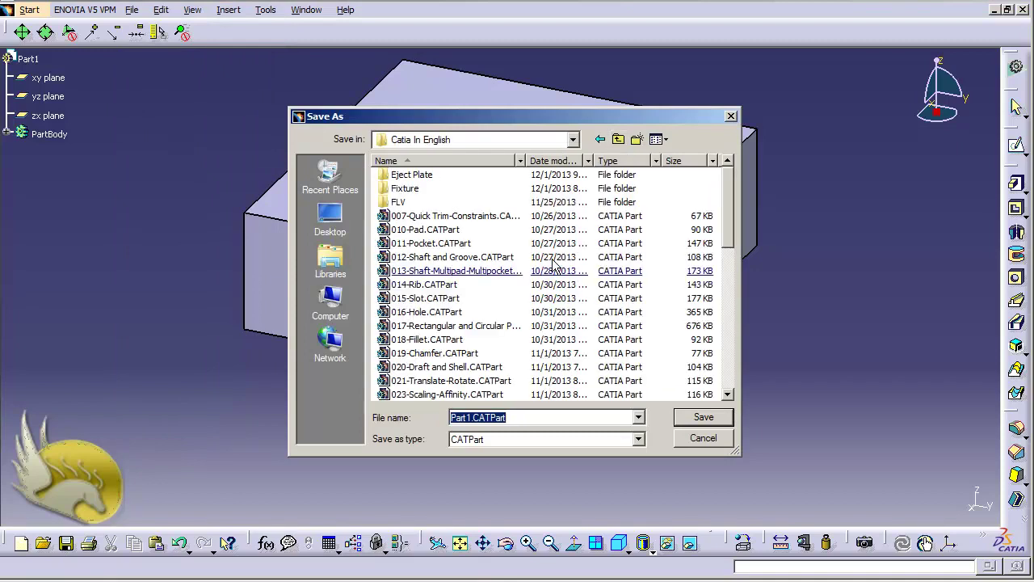
click(637, 140)
text(Assembly with)
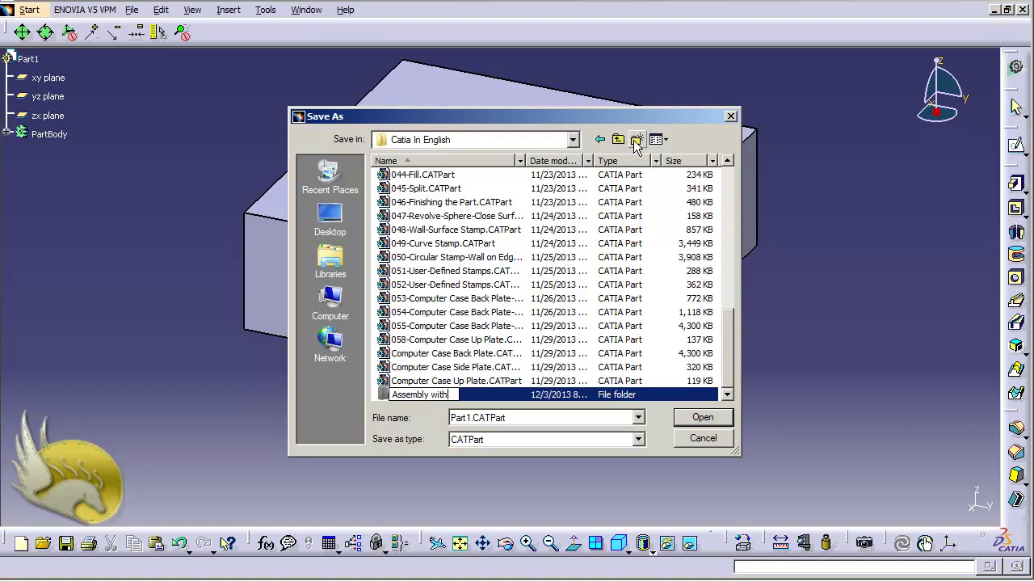
text(Formula)
key(Return)
key(Return)
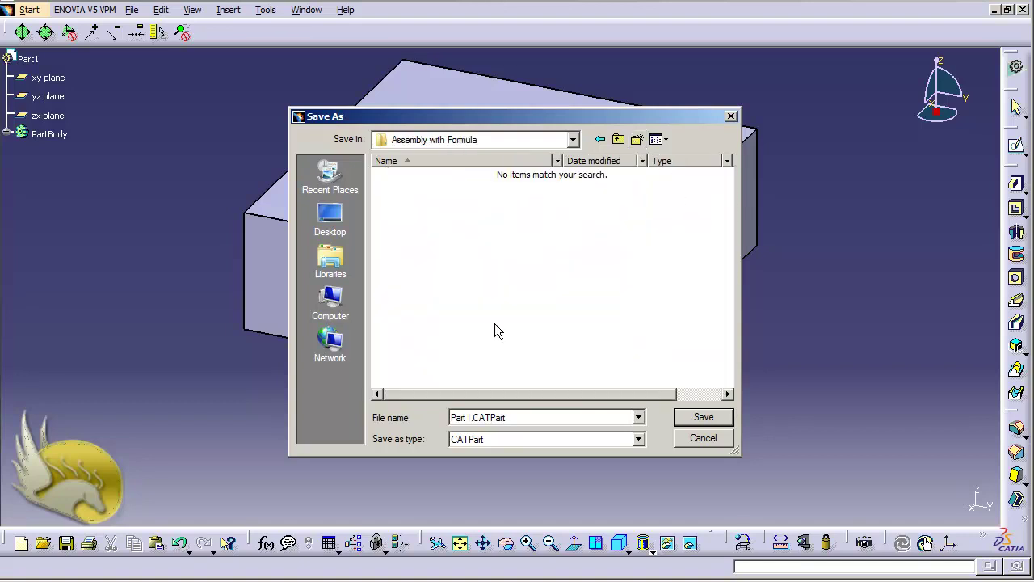
Save the part as Part1.CATPart in the Assembly with Formula folder and close the document
double_click(507, 418)
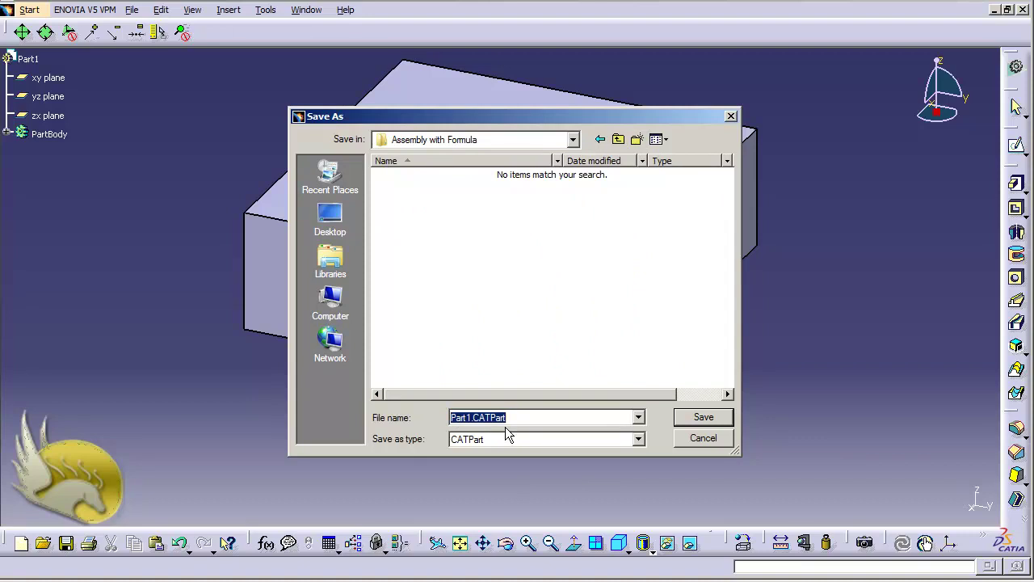
click(703, 417)
click(1014, 11)
click(841, 76)
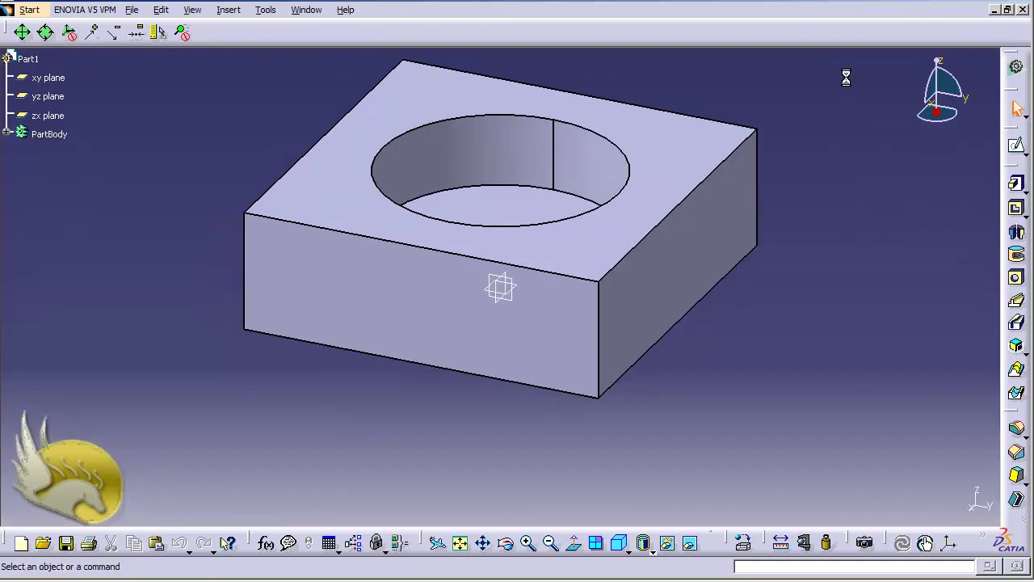
click(1021, 10)
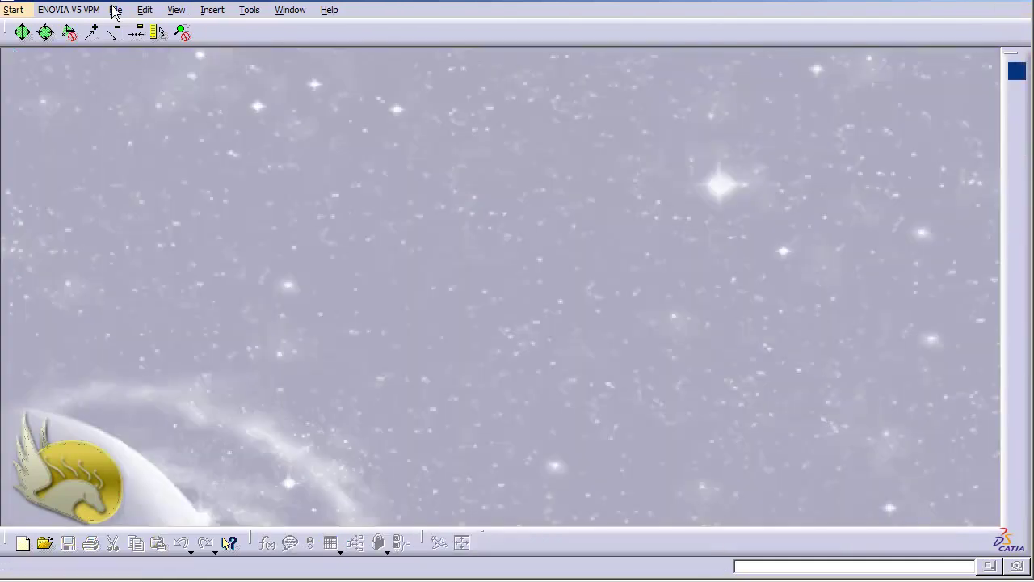
Create a new part document named Part2 with hybrid design enabled
click(115, 10)
click(134, 29)
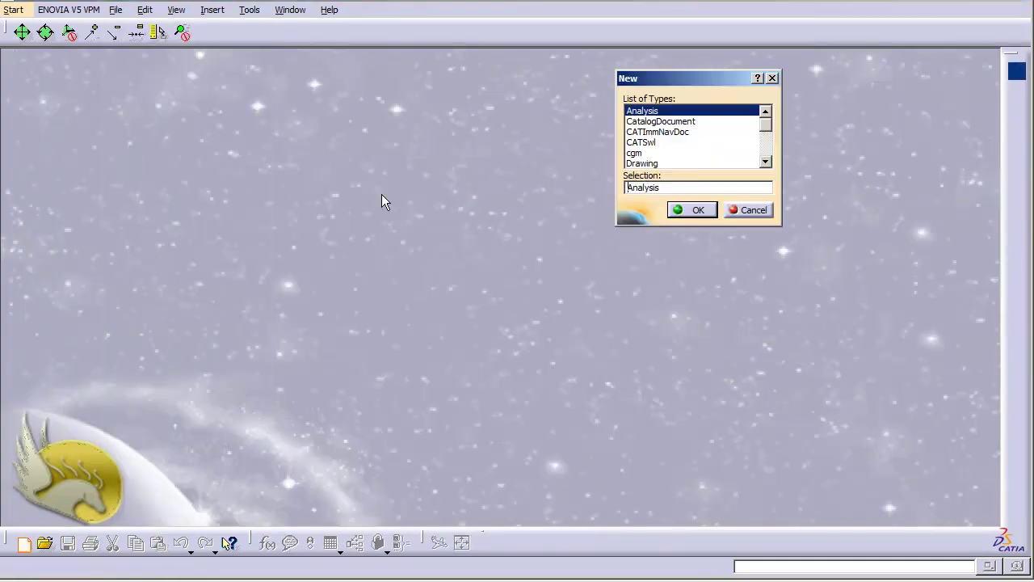
text(p)
key(Return)
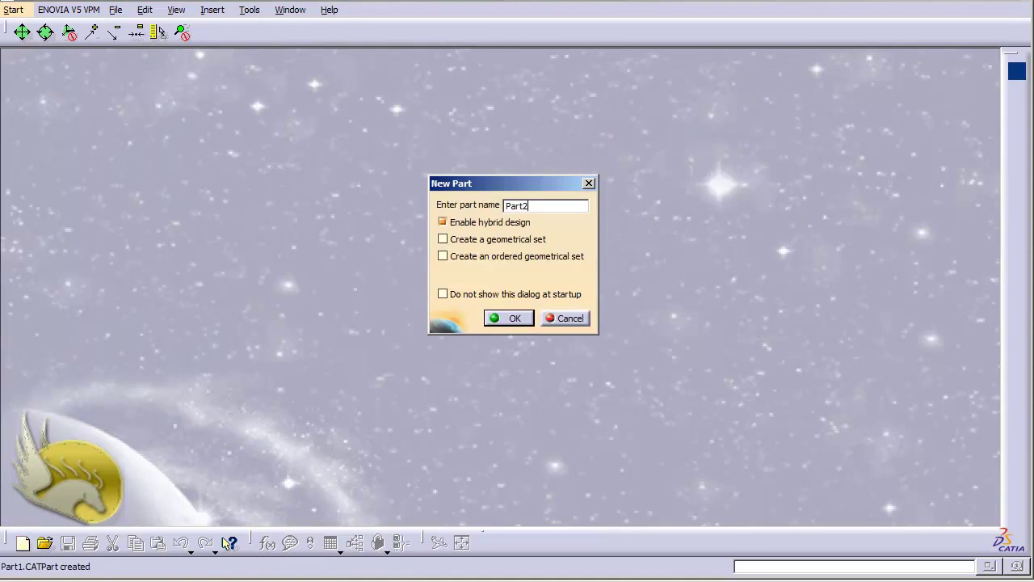
text(Part2)
key(Return)
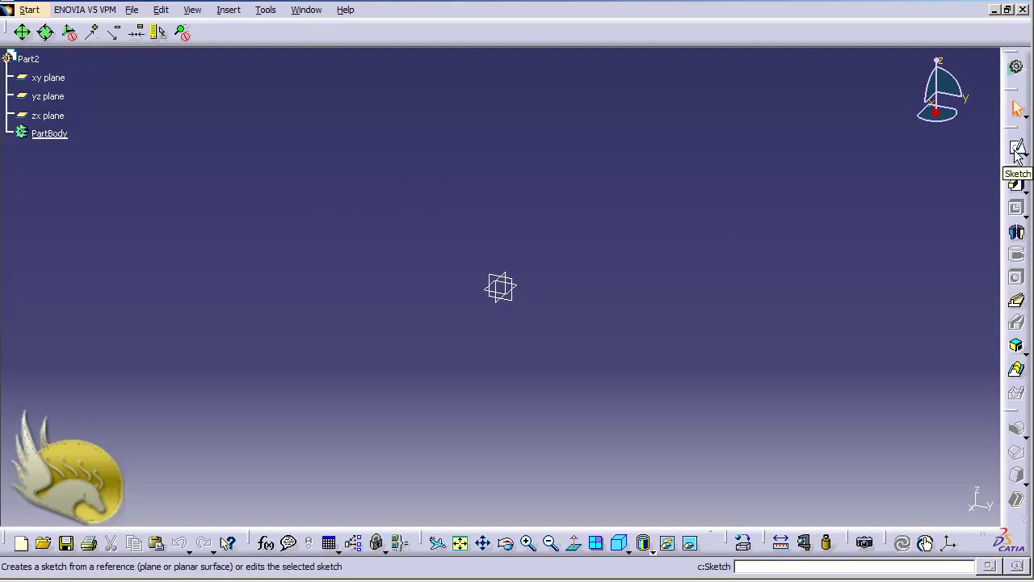
Start a sketch on the xy plane and draw a rectangle about 200 mm wide and 150 mm high around the origin
click(48, 77)
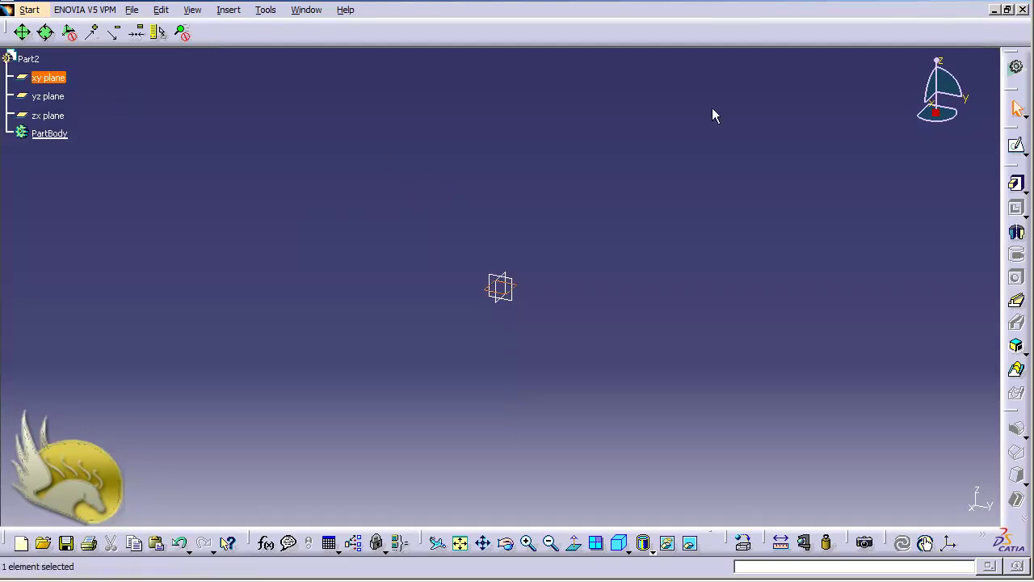
click(1017, 144)
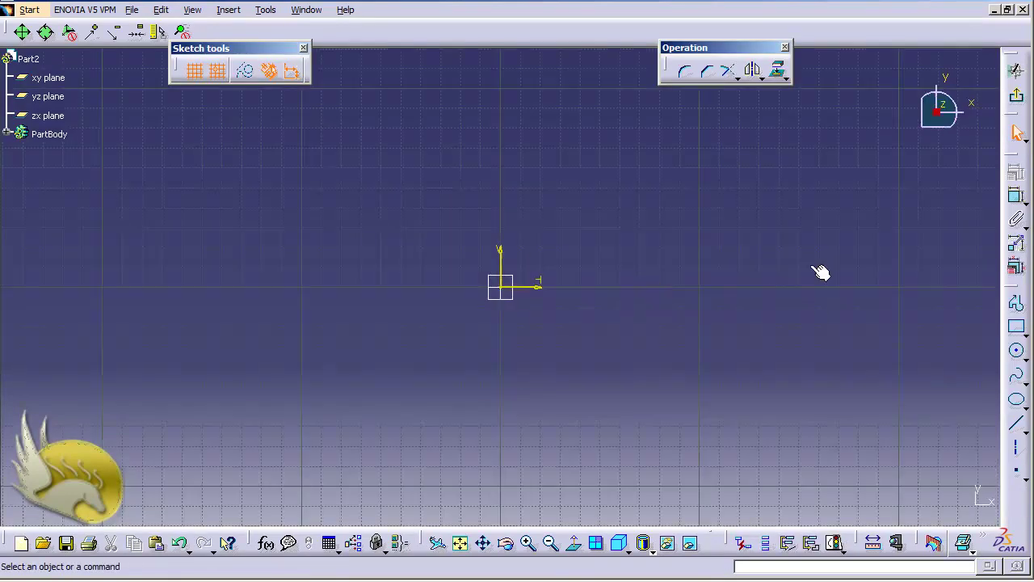
click(1016, 326)
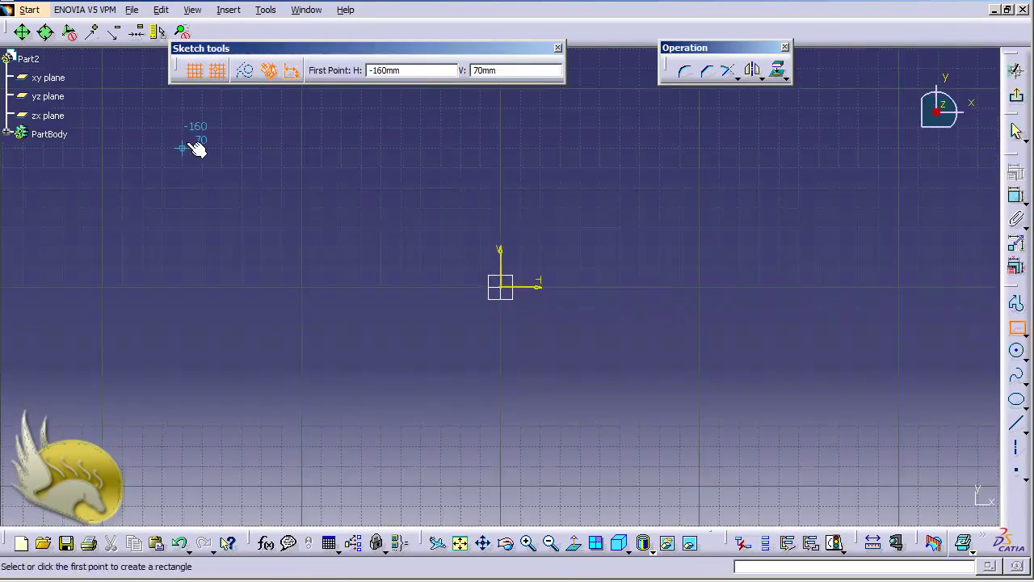
click(301, 128)
click(700, 425)
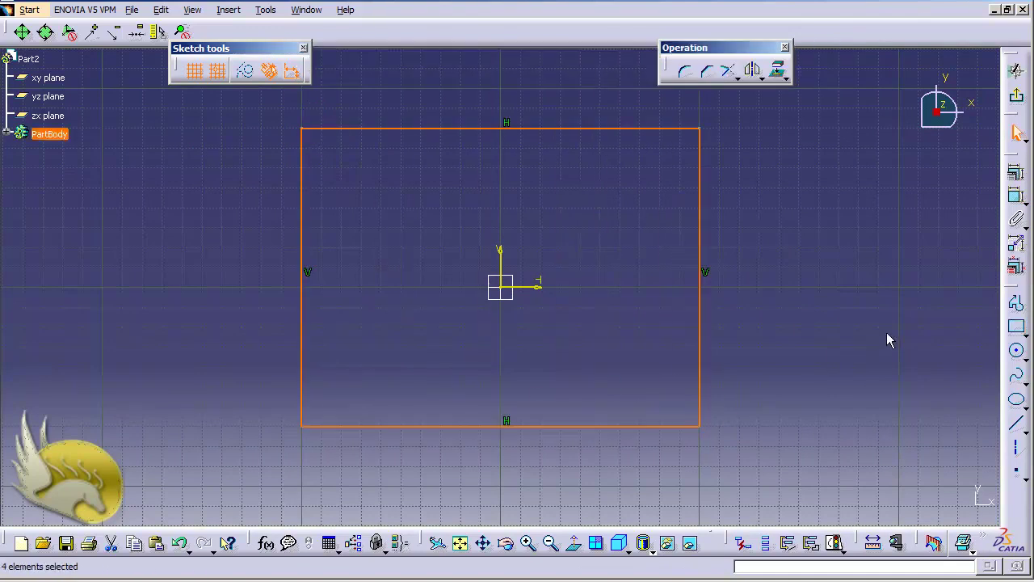
Dimension the rectangle's height and width, and set the width to 150 mm
click(1016, 197)
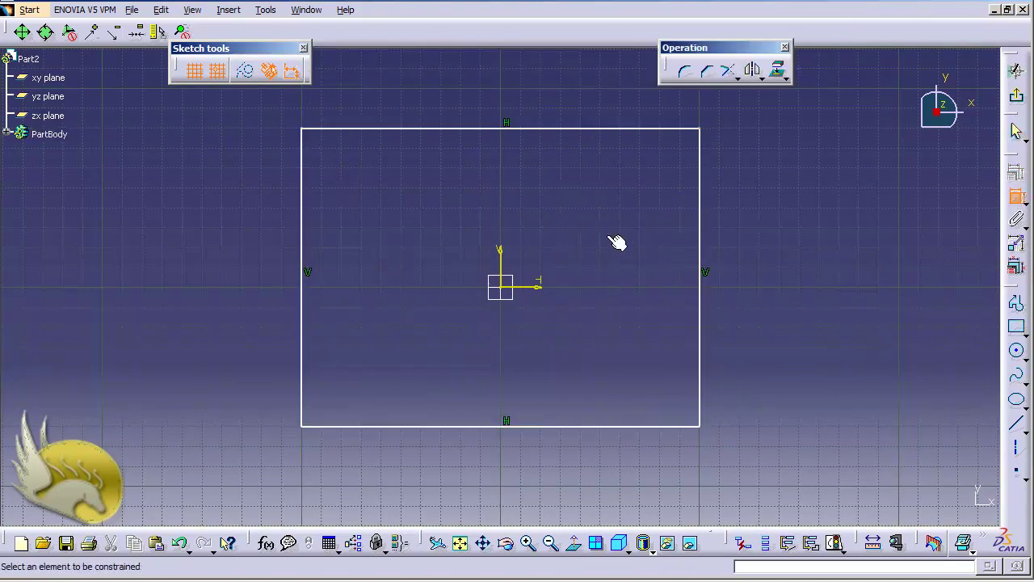
click(700, 227)
click(721, 224)
click(1017, 196)
click(565, 127)
click(559, 103)
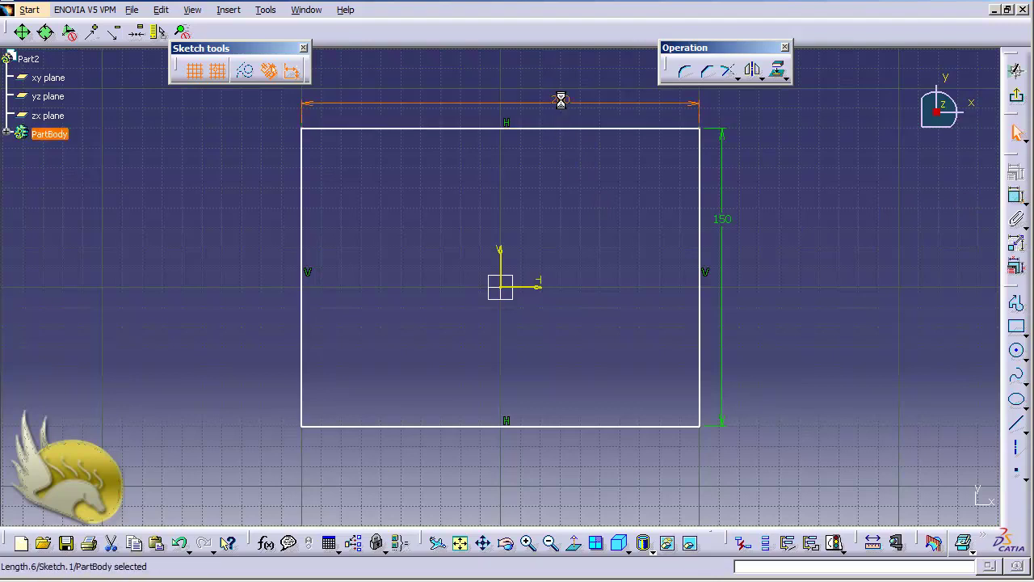
double_click(563, 103)
text(150)
key(Return)
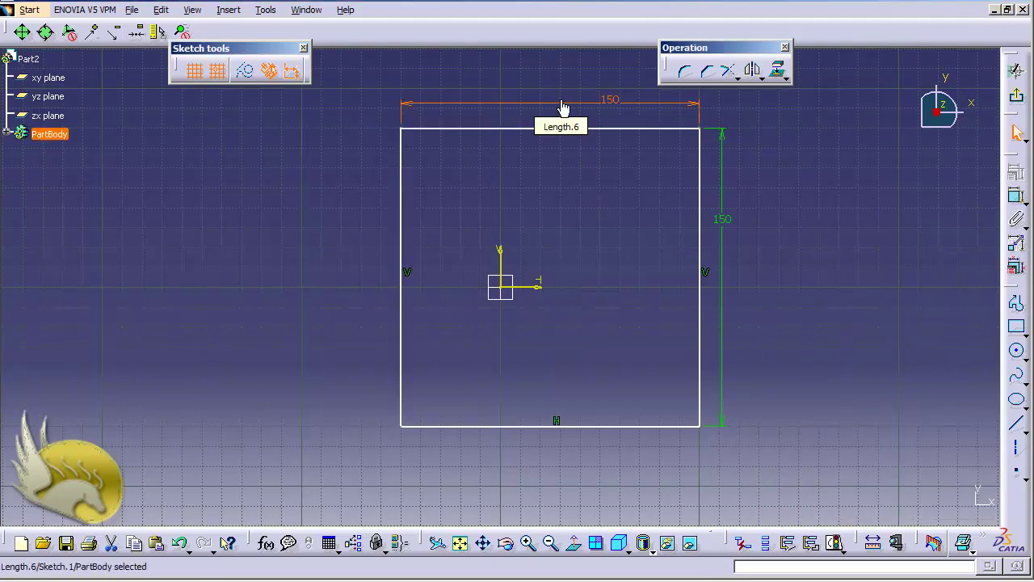
Constrain the rectangle's two vertical sides to be symmetric about the sketch's vertical axis
click(401, 254)
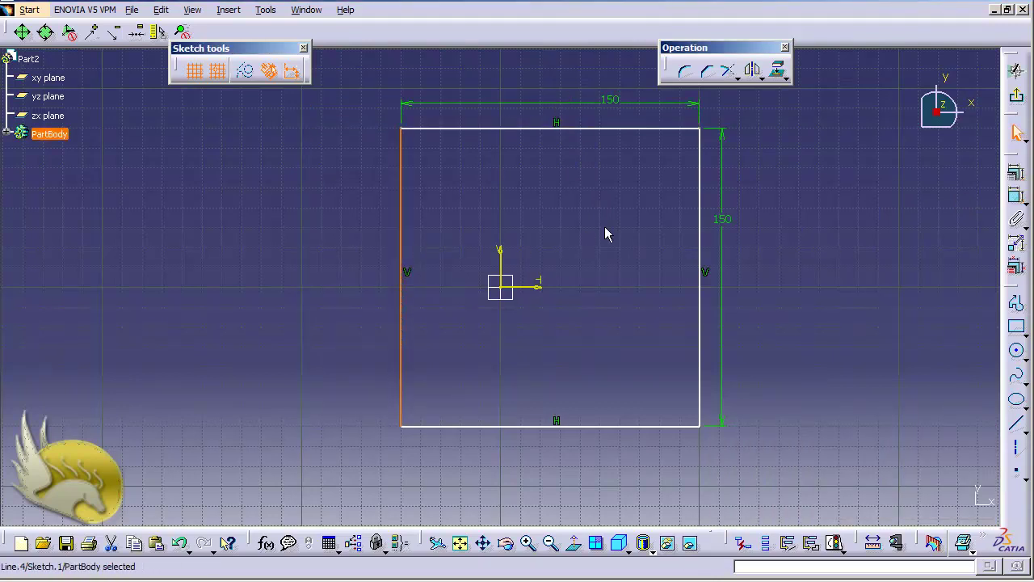
ctrl+click(702, 233)
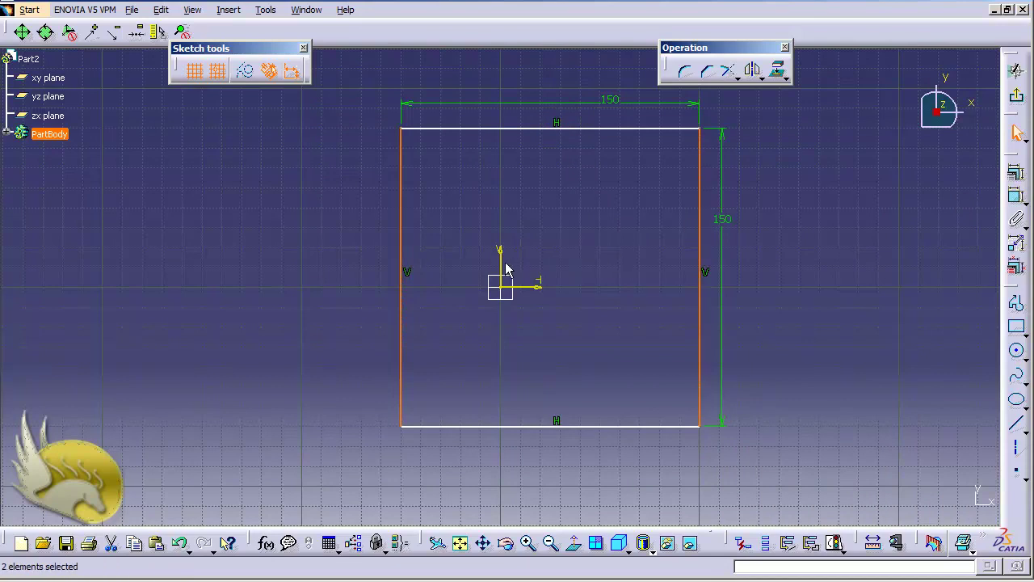
click(1016, 172)
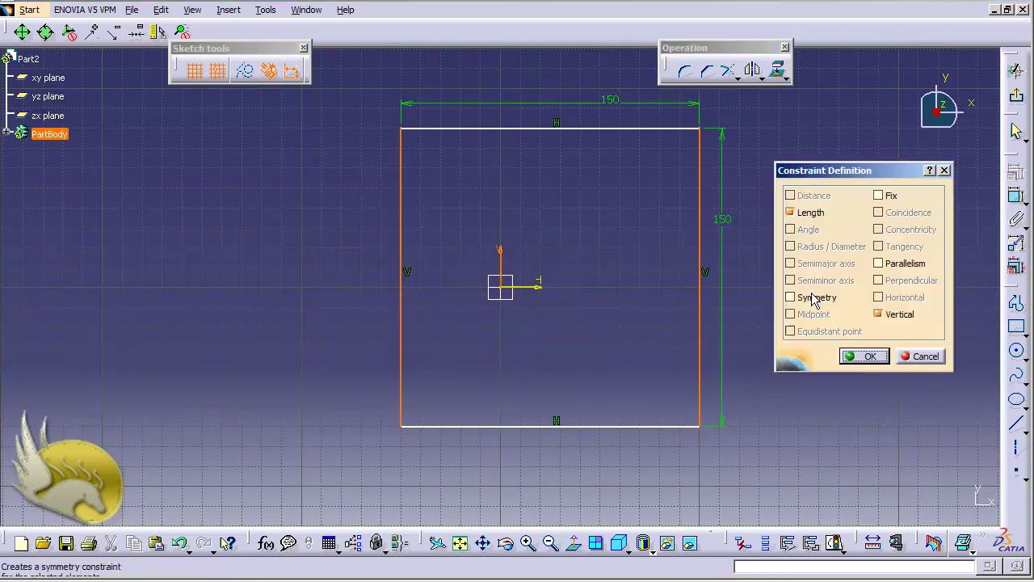
click(813, 297)
click(863, 357)
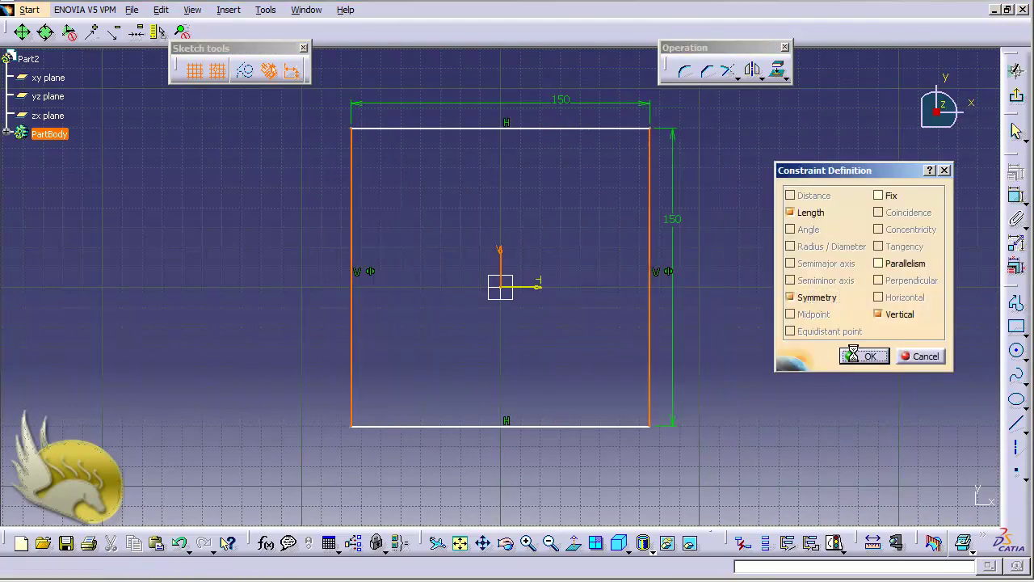
Constrain the rectangle's two horizontal sides to be symmetric about the horizontal axis and exit the sketch
click(557, 129)
ctrl+click(562, 426)
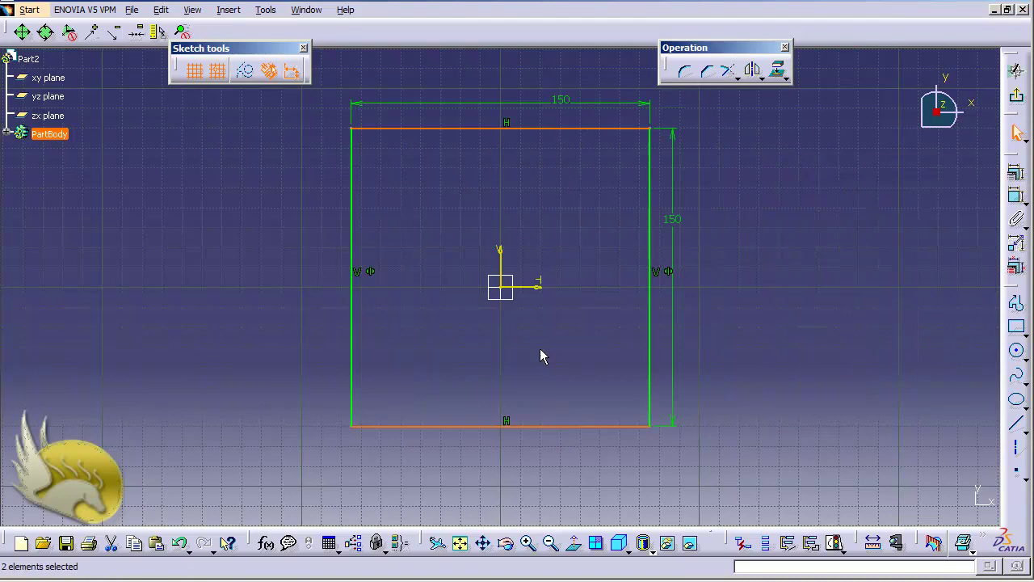
ctrl+click(536, 287)
click(1015, 172)
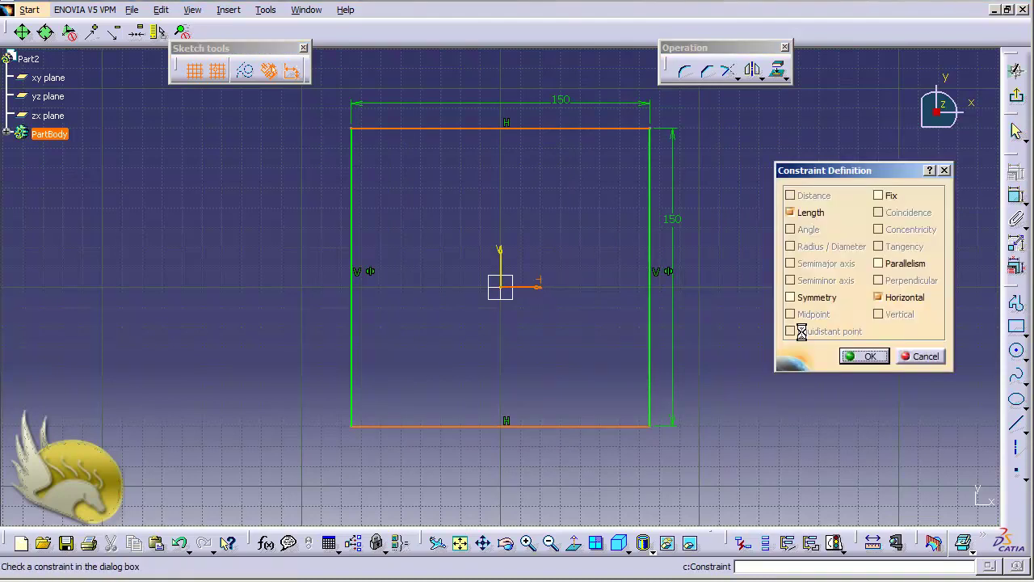
click(813, 298)
click(863, 356)
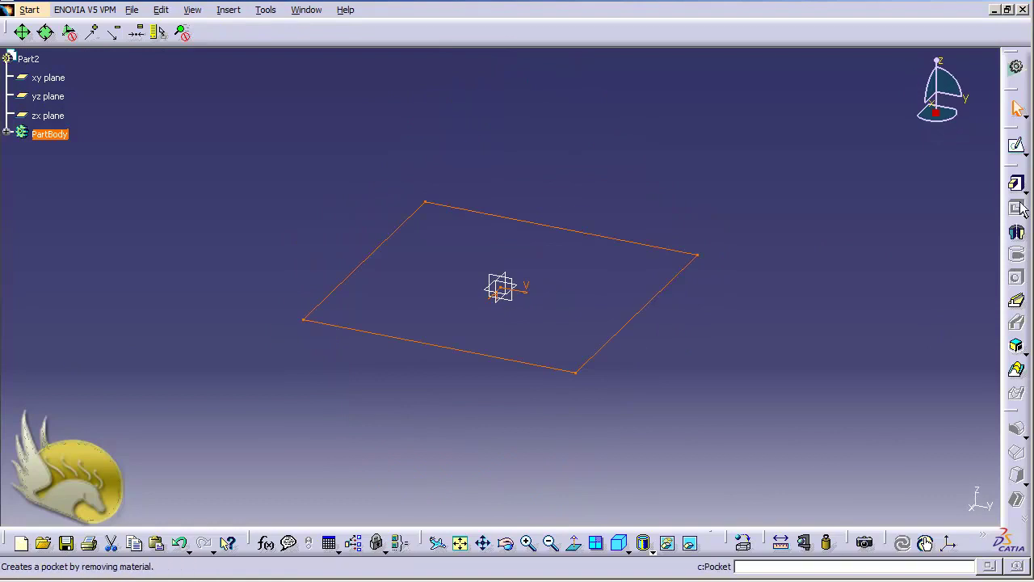
Pad the square sketch to a length of 50 mm
click(1017, 186)
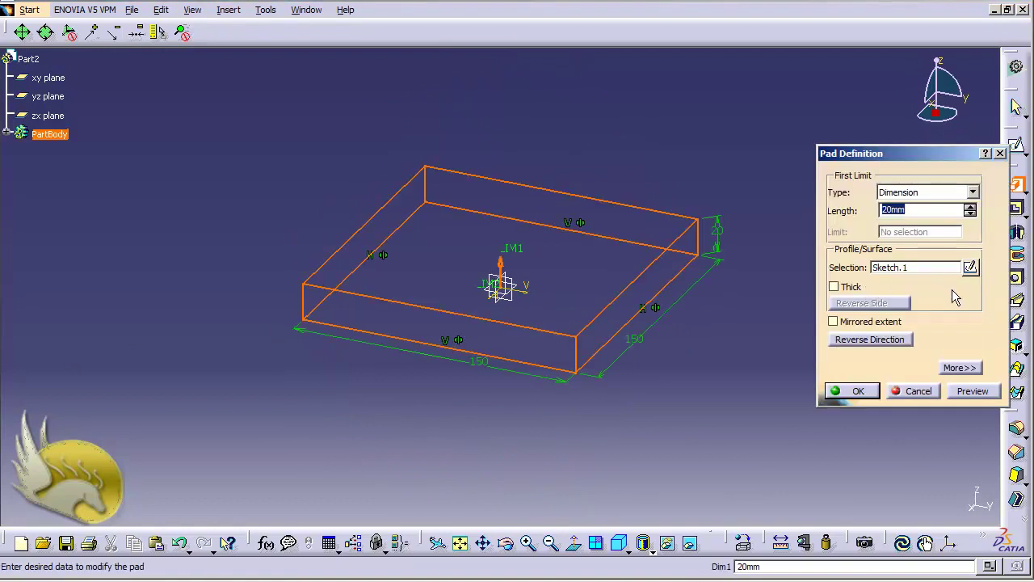
text(50)
key(Return)
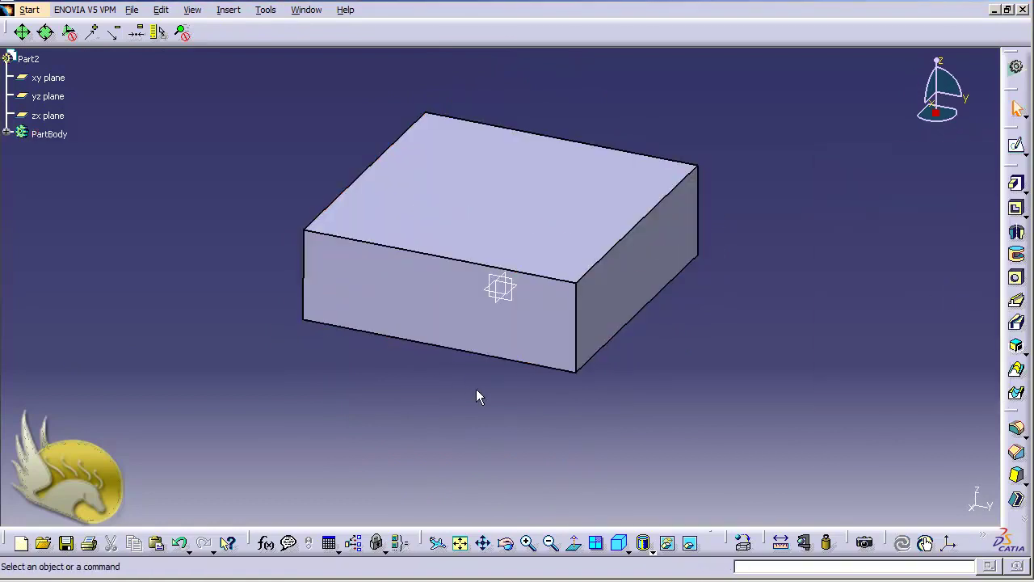
Start a sketch on the block's bottom face and draw a circle about 117 mm in diameter centred on the origin
key(shift+Up)
key(shift+Up)
key(shift+Up)
key(shift+Up)
key(shift+Up)
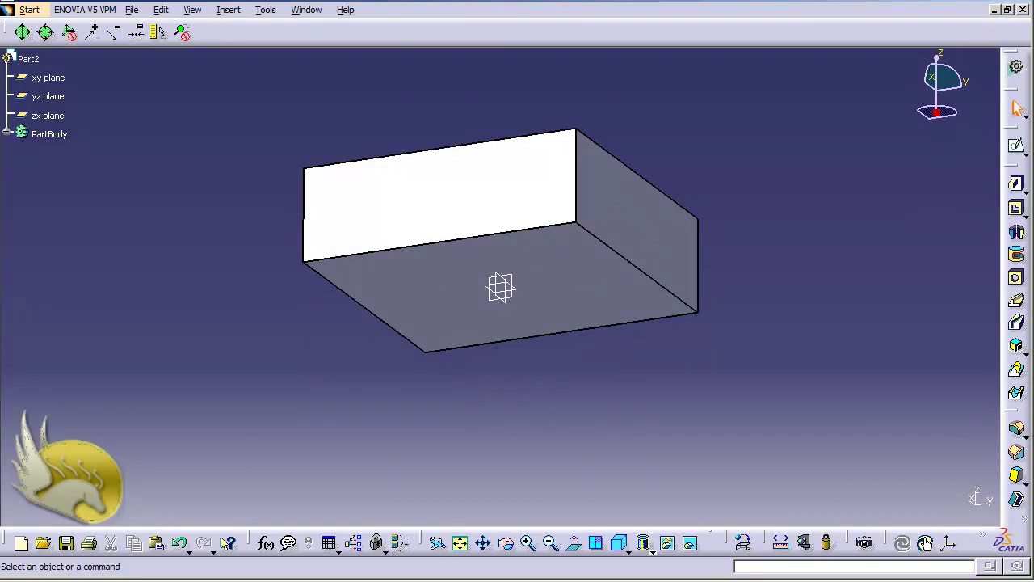
click(444, 321)
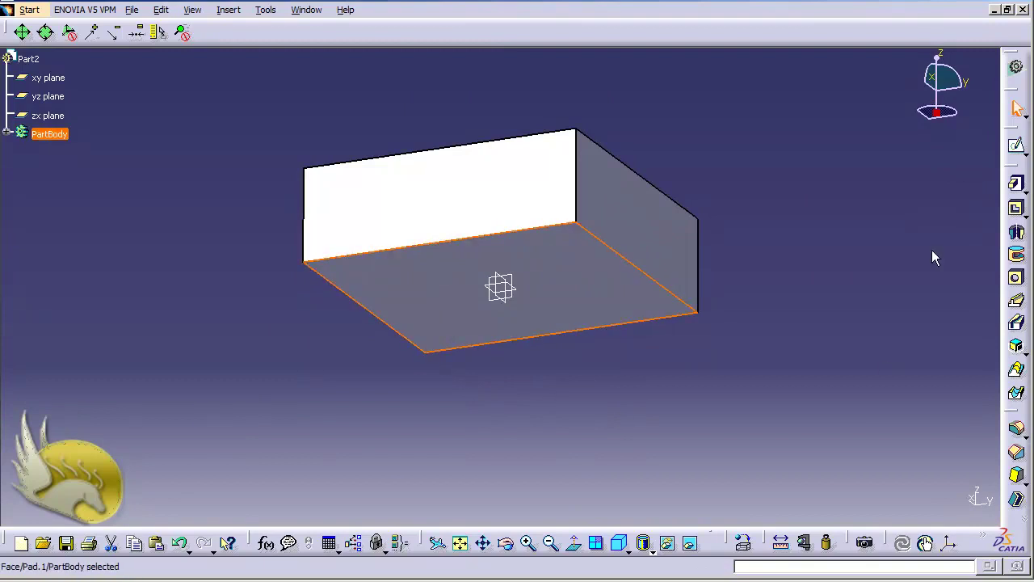
click(1017, 148)
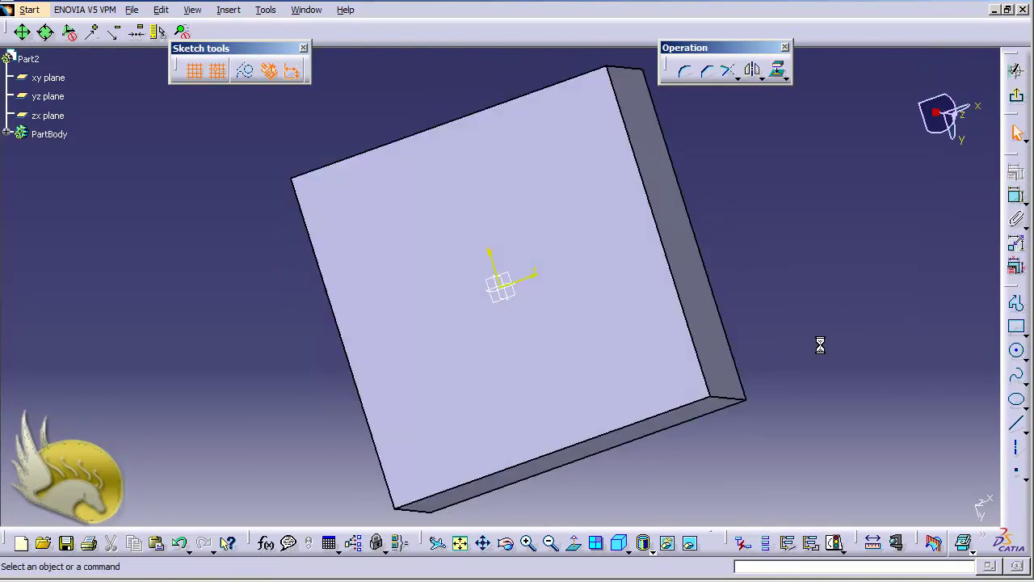
click(1017, 351)
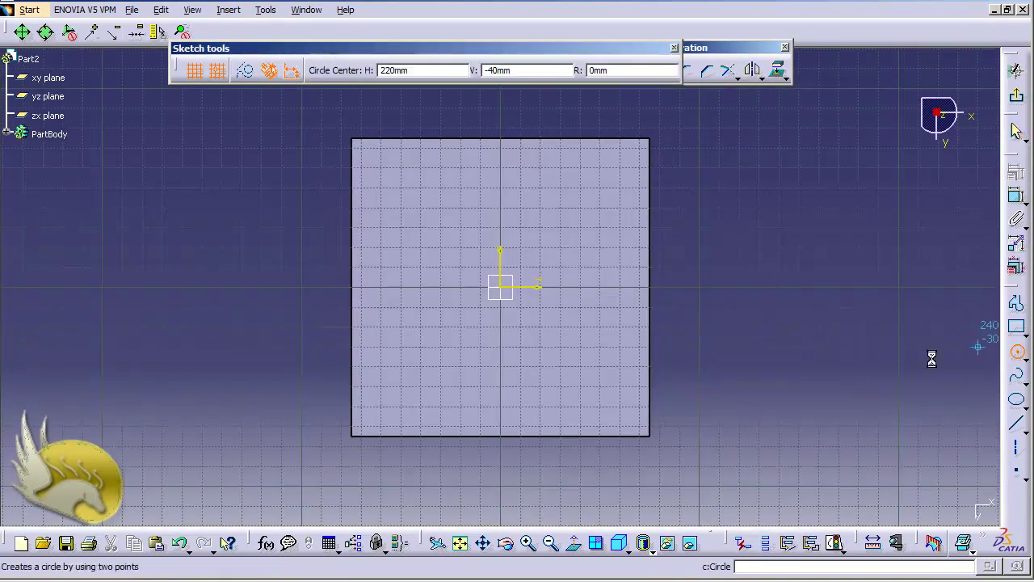
click(508, 290)
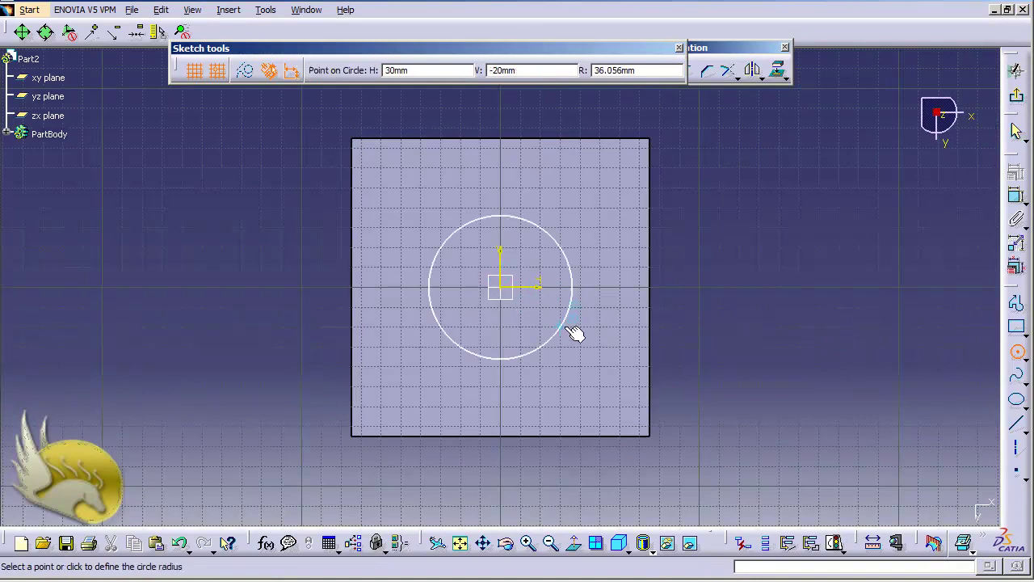
click(606, 348)
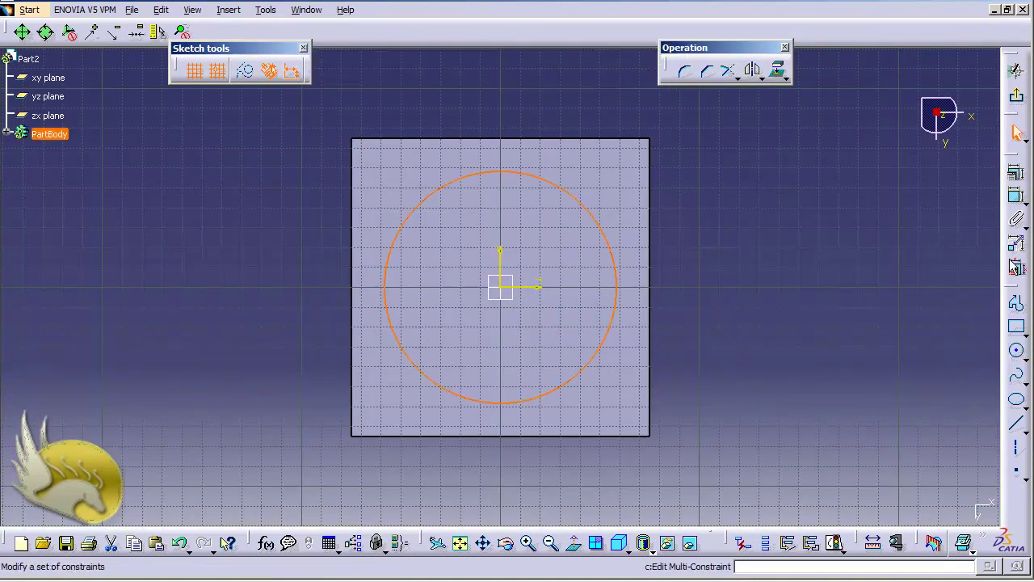
Constrain the circle's diameter to 100 mm and exit the sketch
click(1017, 196)
click(780, 246)
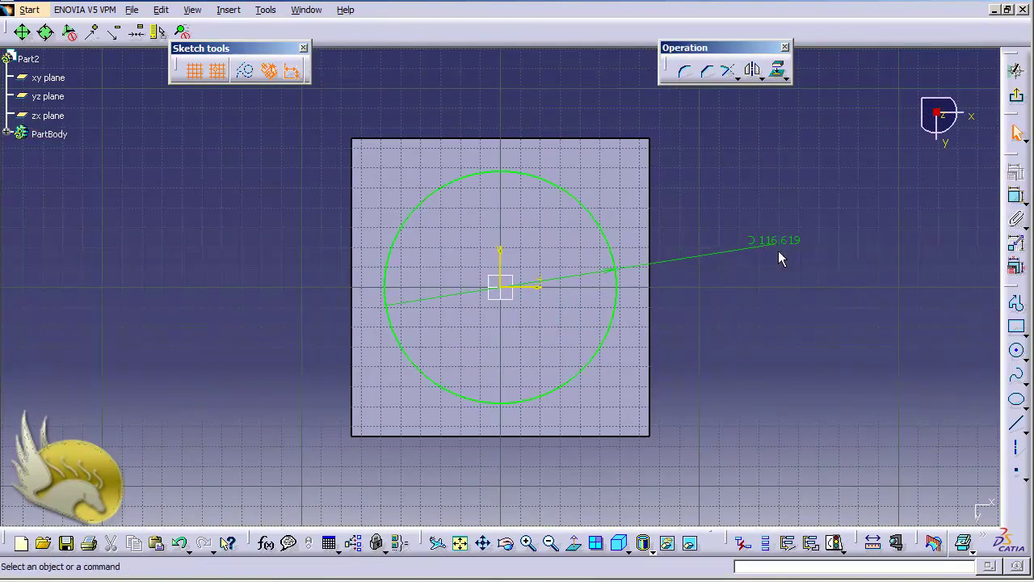
double_click(783, 243)
text(100)
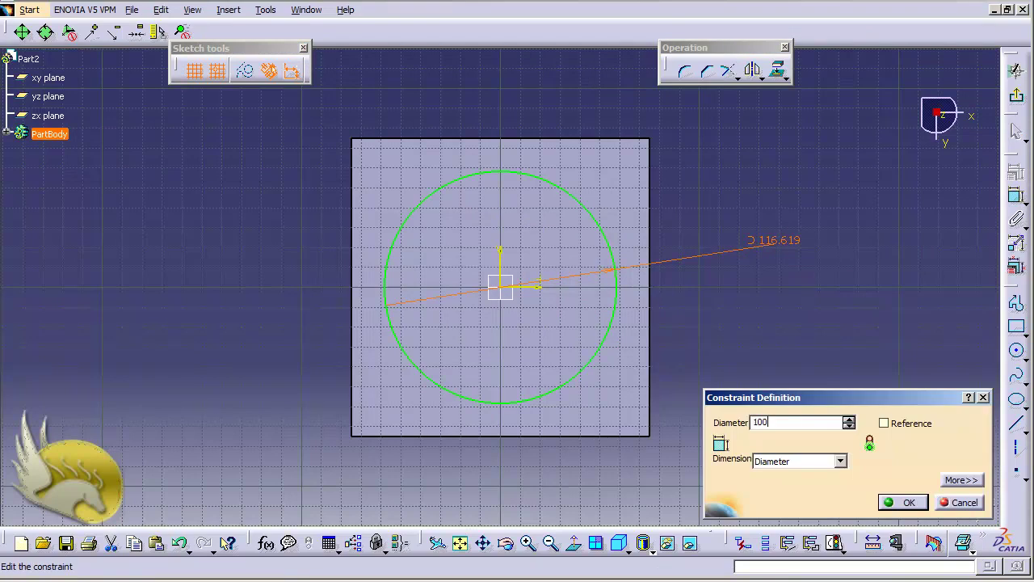
key(Return)
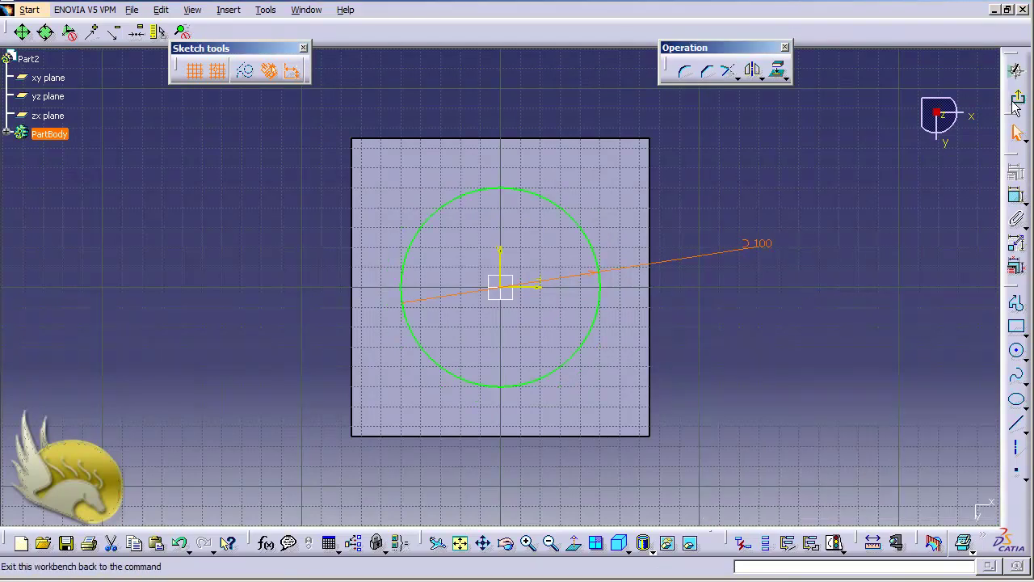
click(1016, 71)
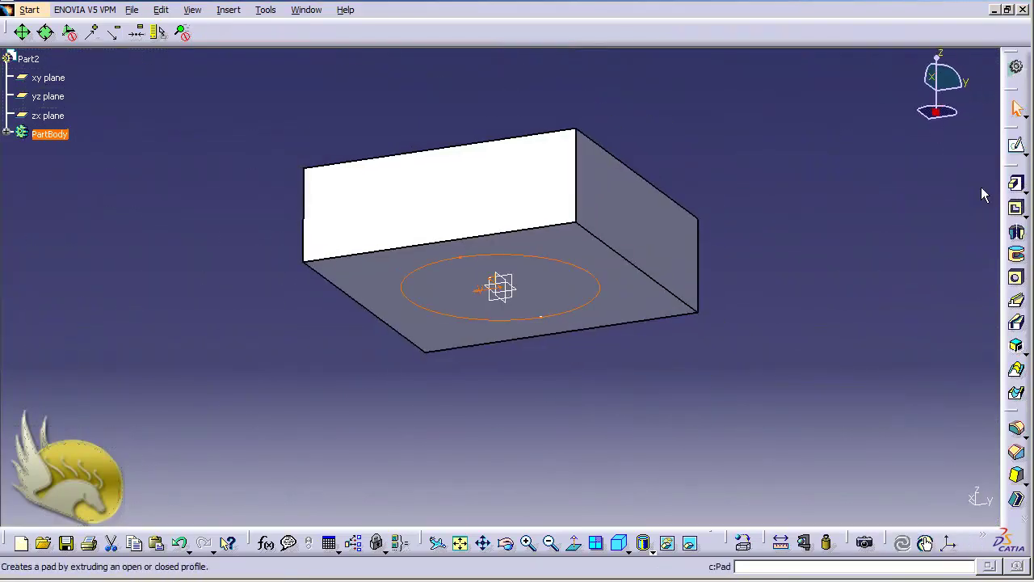
Pocket the circle sketch 30 mm deep into the block and save the part as Part2.CATPart
click(1016, 208)
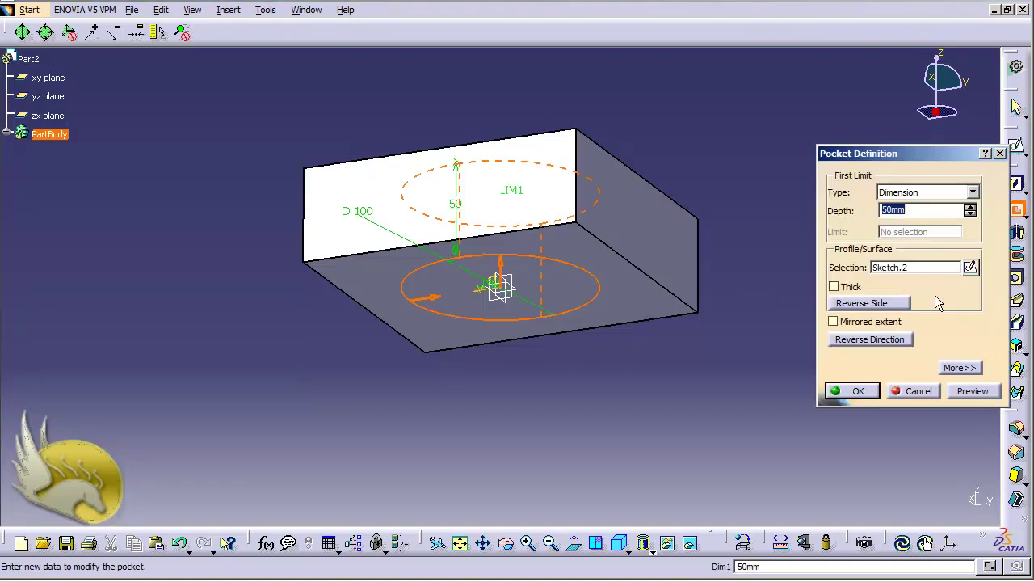
text(30)
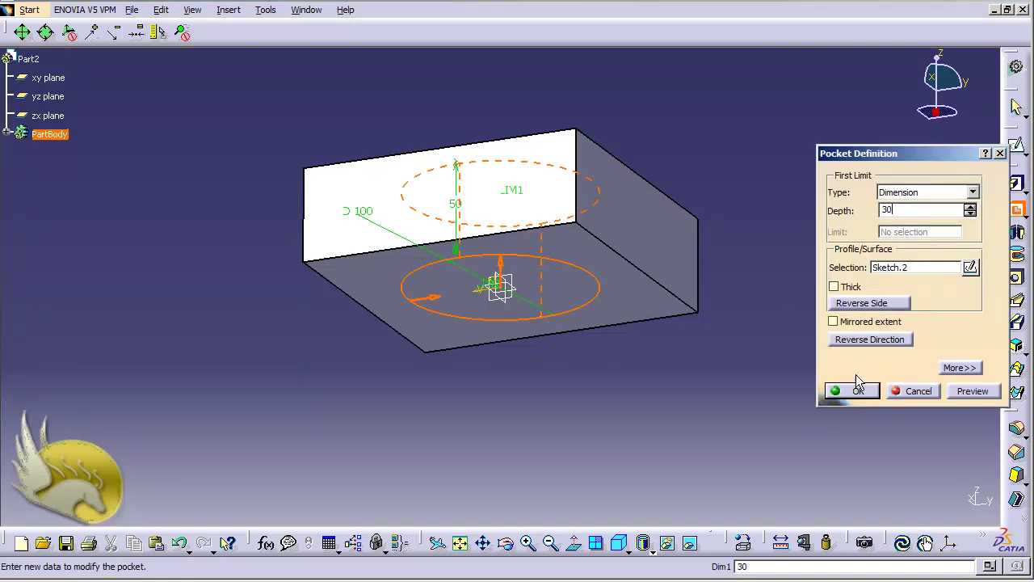
click(856, 388)
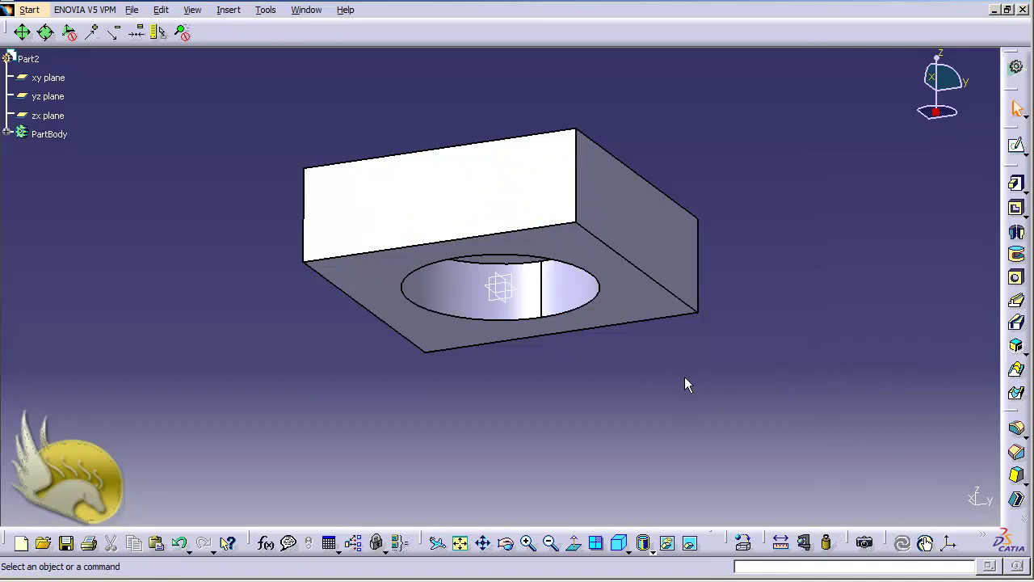
key(ctrl+s)
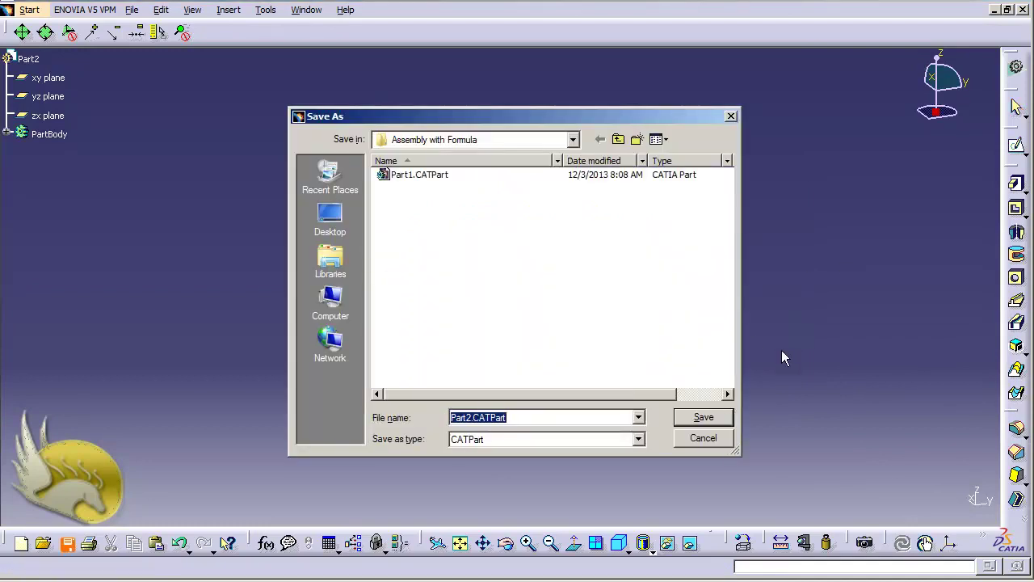
click(714, 419)
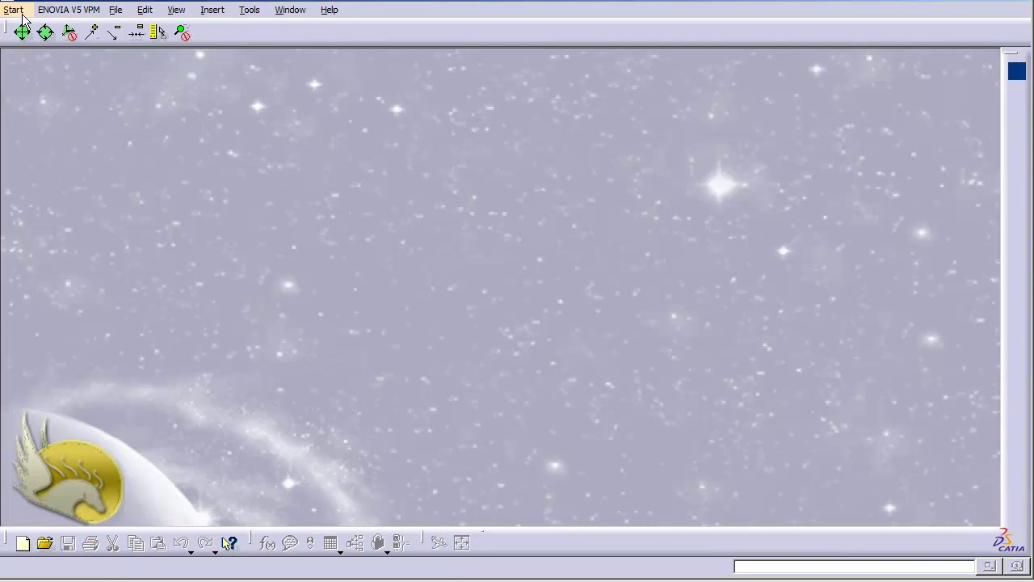
Create a new part named Helix
click(13, 10)
mouse_move(51, 51)
click(290, 49)
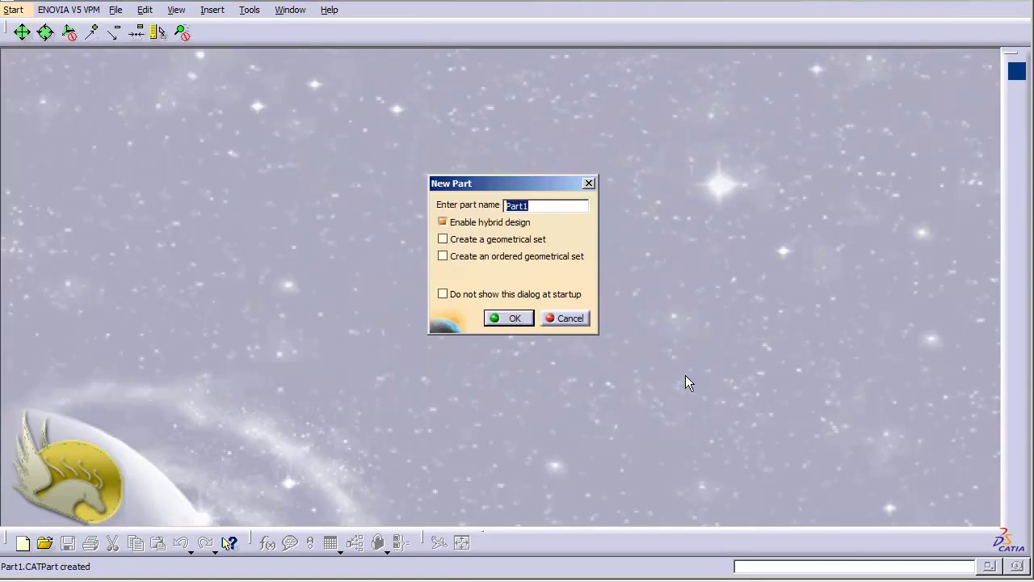
text(Helix)
click(510, 317)
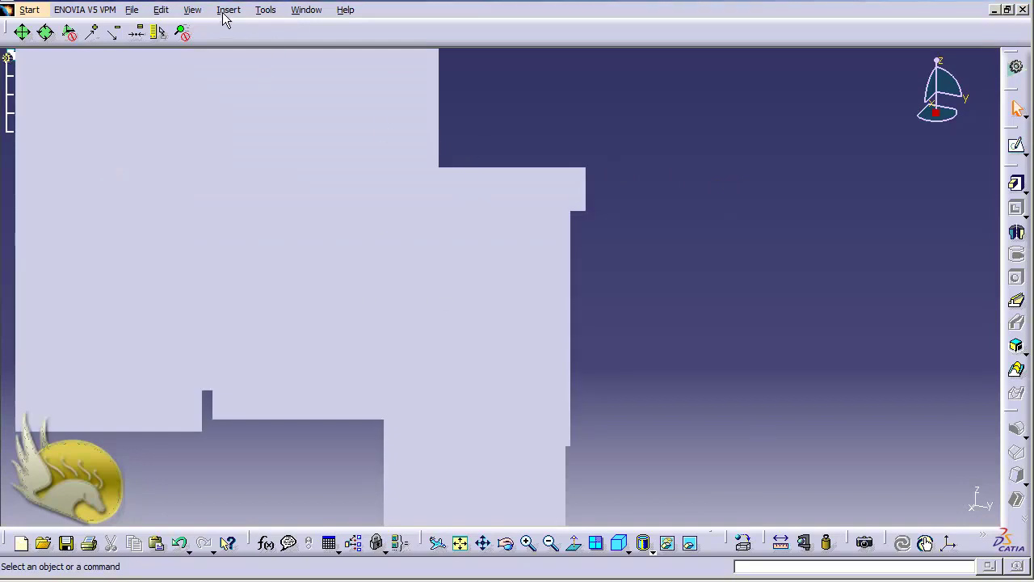
Switch the Helix part to the Wireframe and Surface Design workbench
click(27, 11)
mouse_move(75, 55)
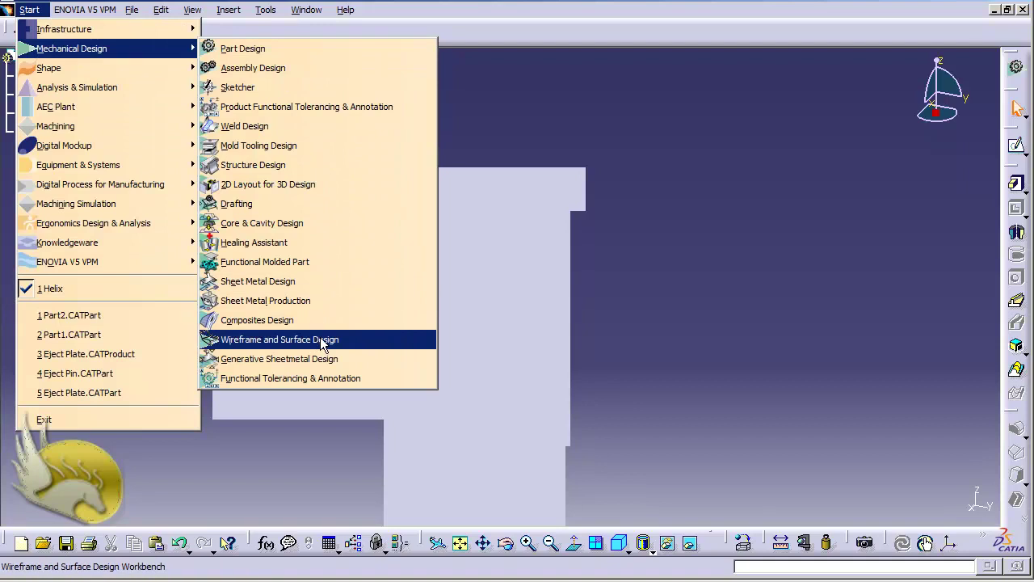
click(315, 338)
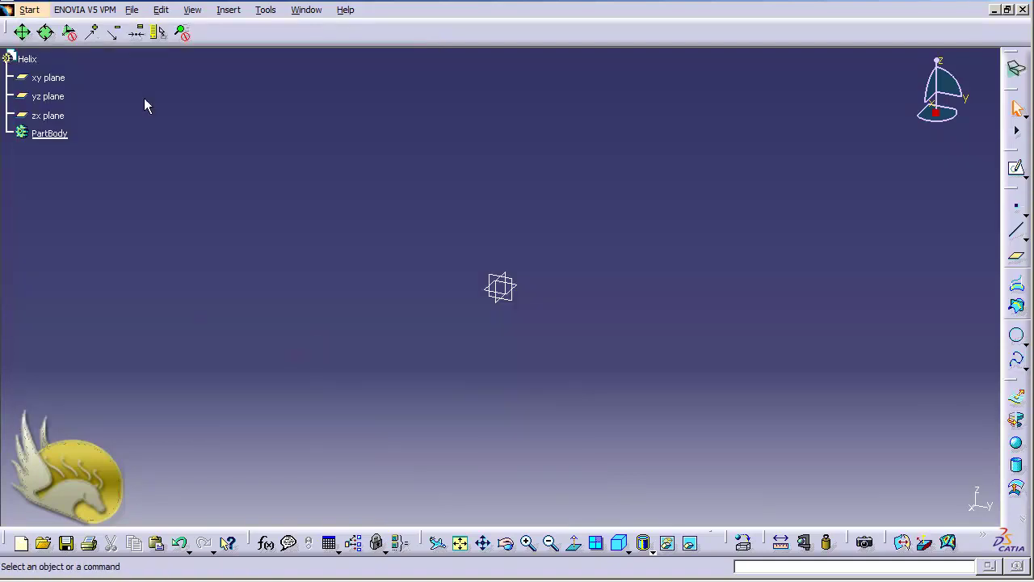
click(227, 11)
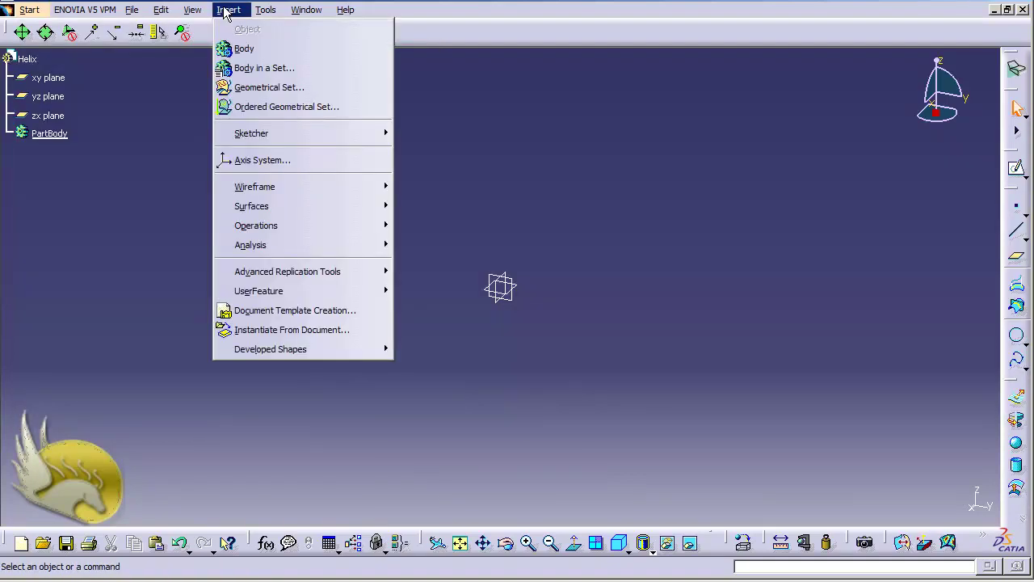
mouse_move(315, 185)
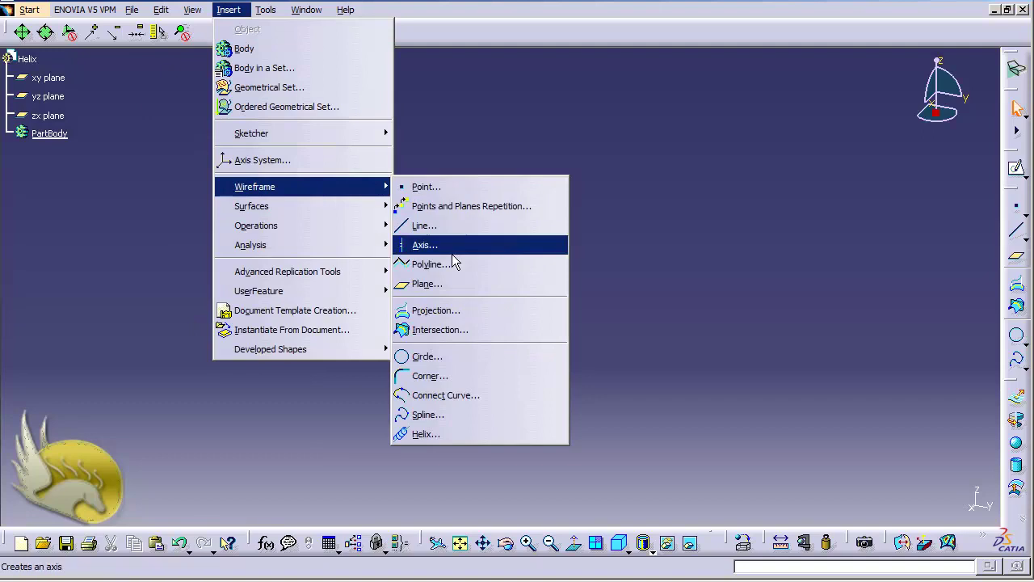
click(425, 435)
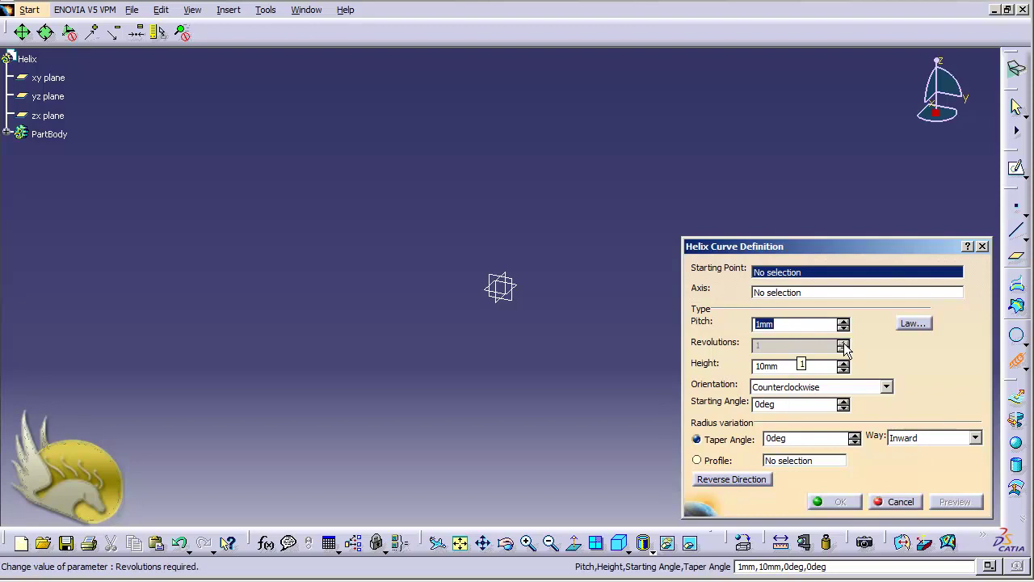
click(886, 390)
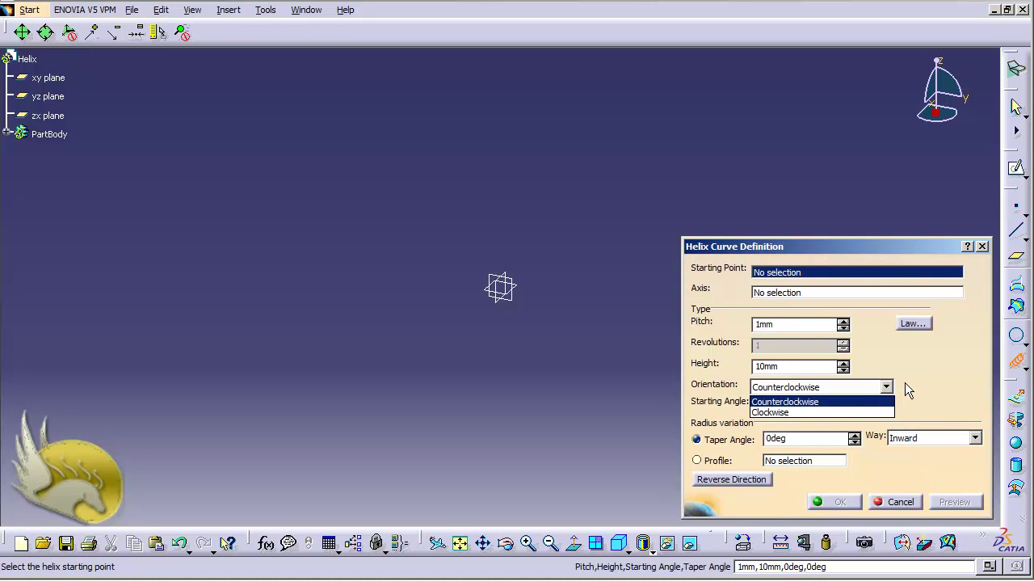
click(904, 382)
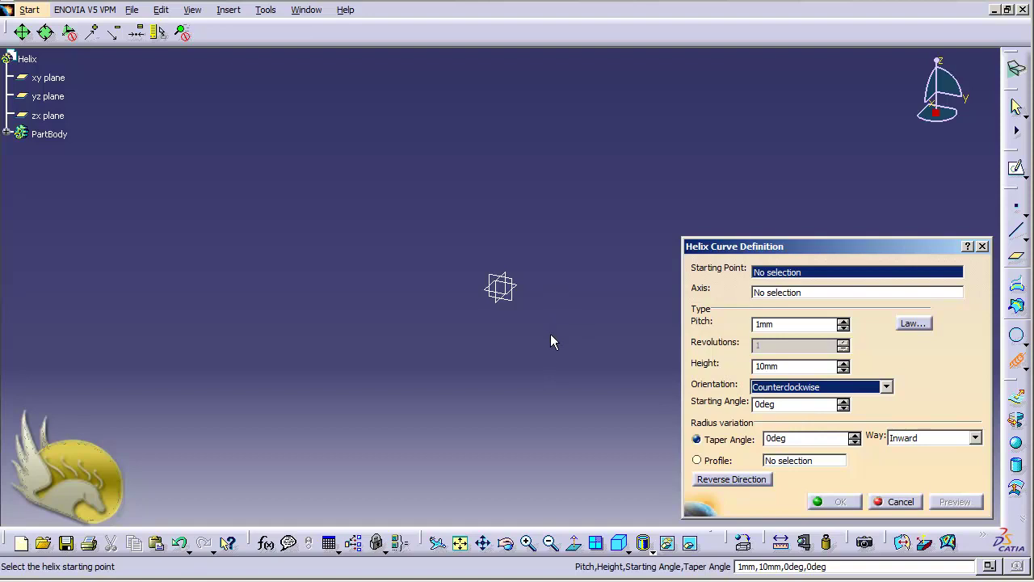
right_click(783, 276)
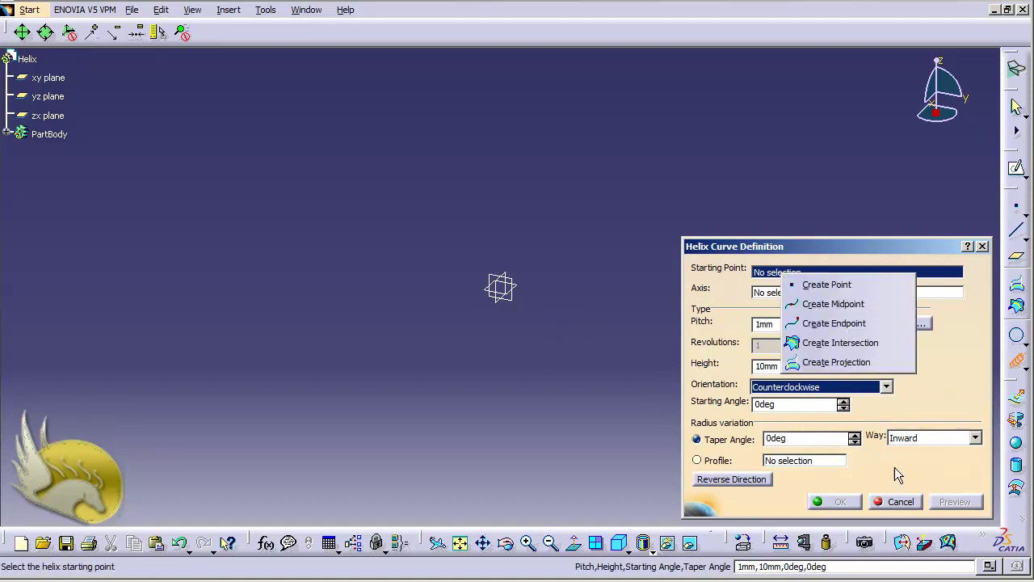
click(913, 501)
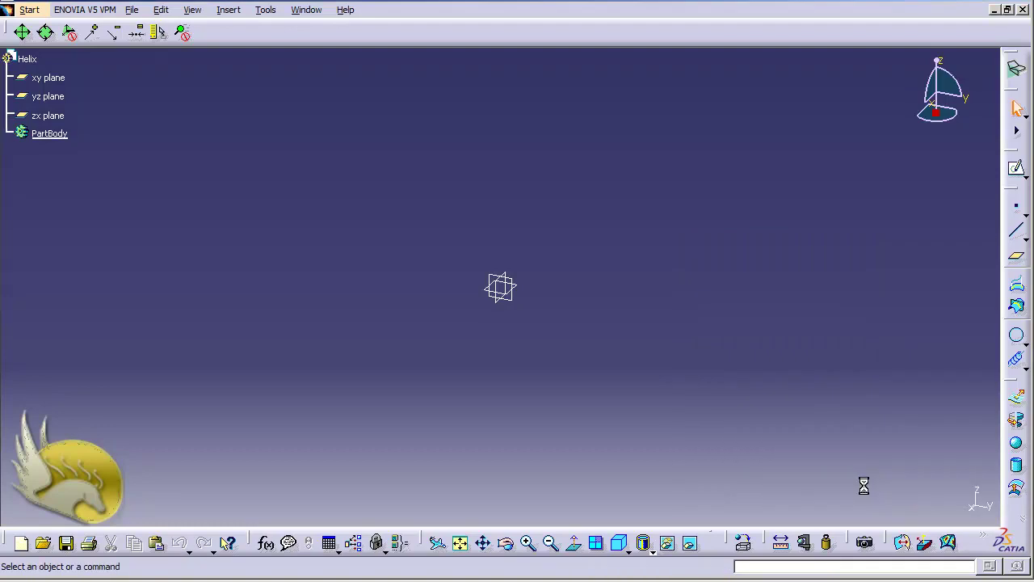
Start a sketch on the yz plane and place a point on the horizontal axis, about 80 mm from the origin
click(48, 96)
click(1017, 173)
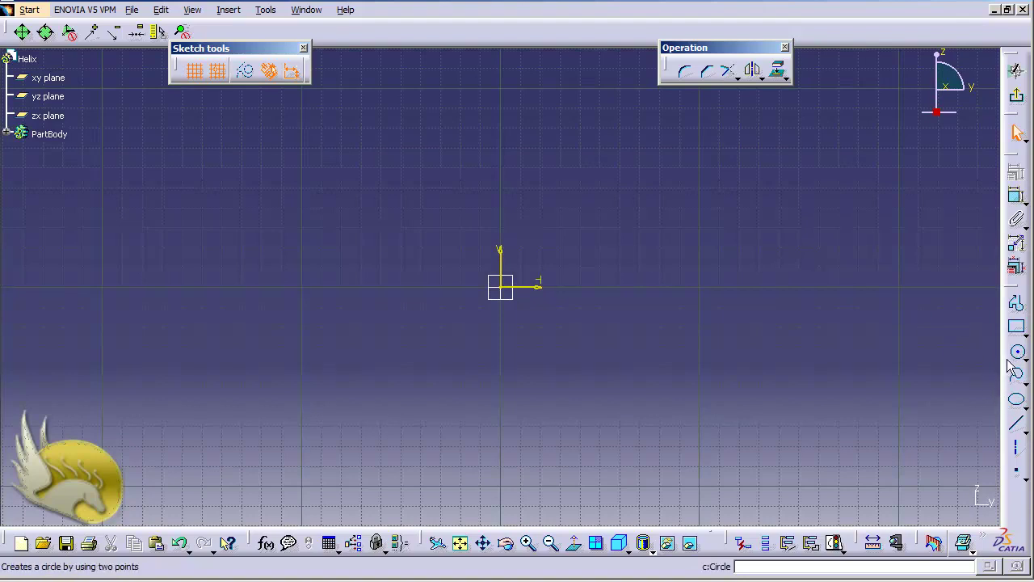
click(1016, 472)
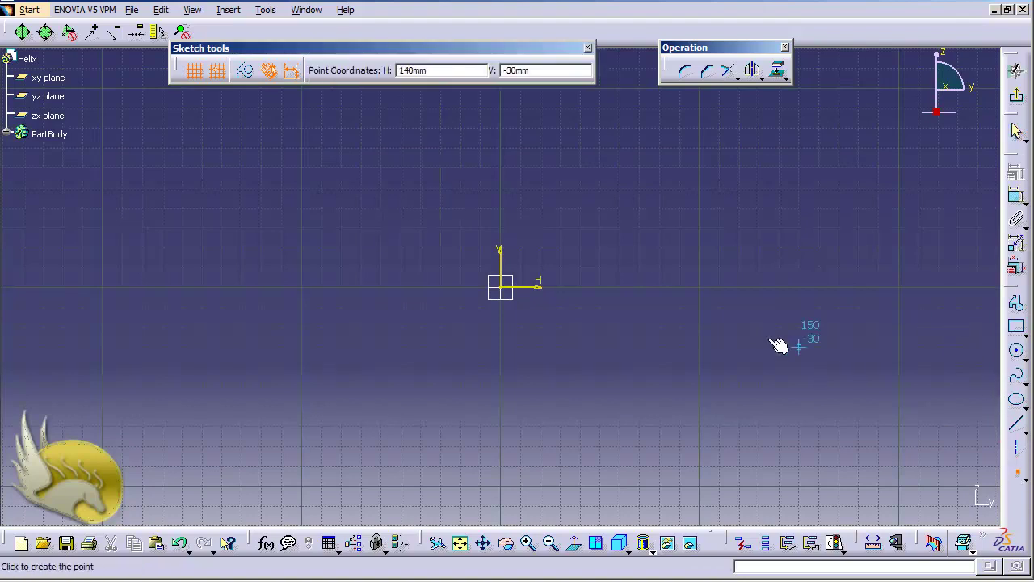
click(665, 282)
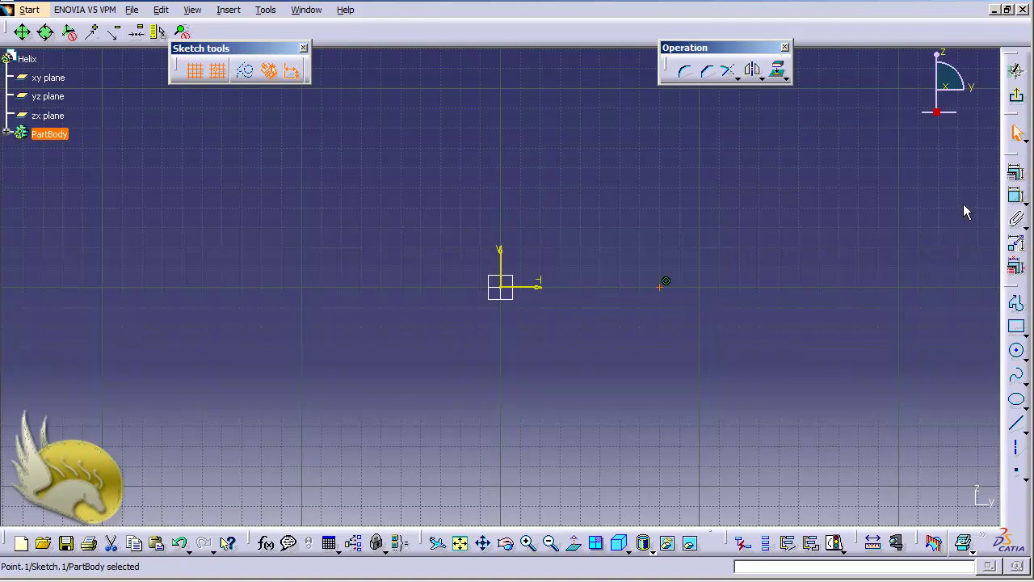
Dimension the point's horizontal distance from the vertical axis, set it to 28 mm, and exit the sketch
click(1016, 197)
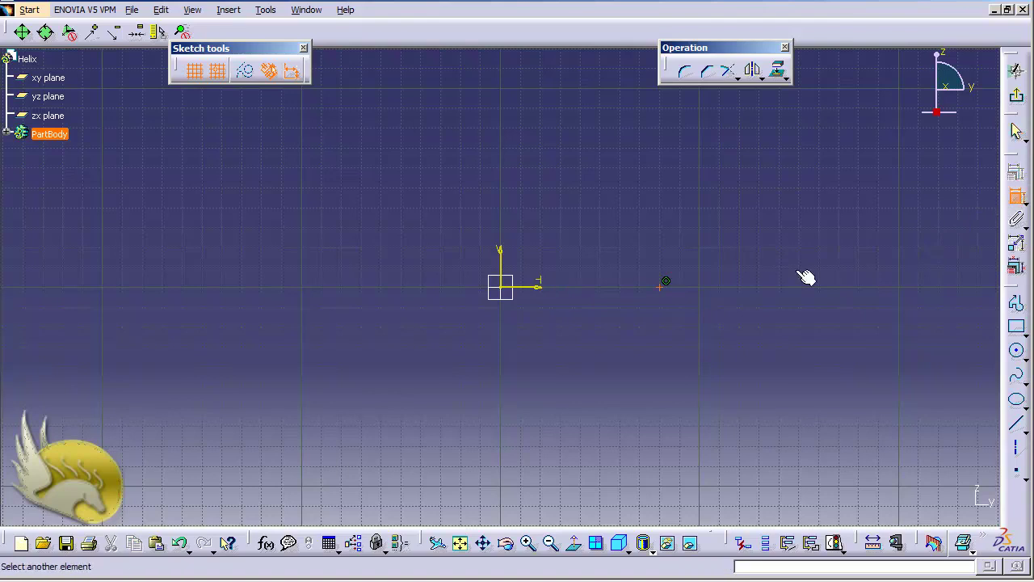
click(505, 257)
click(593, 341)
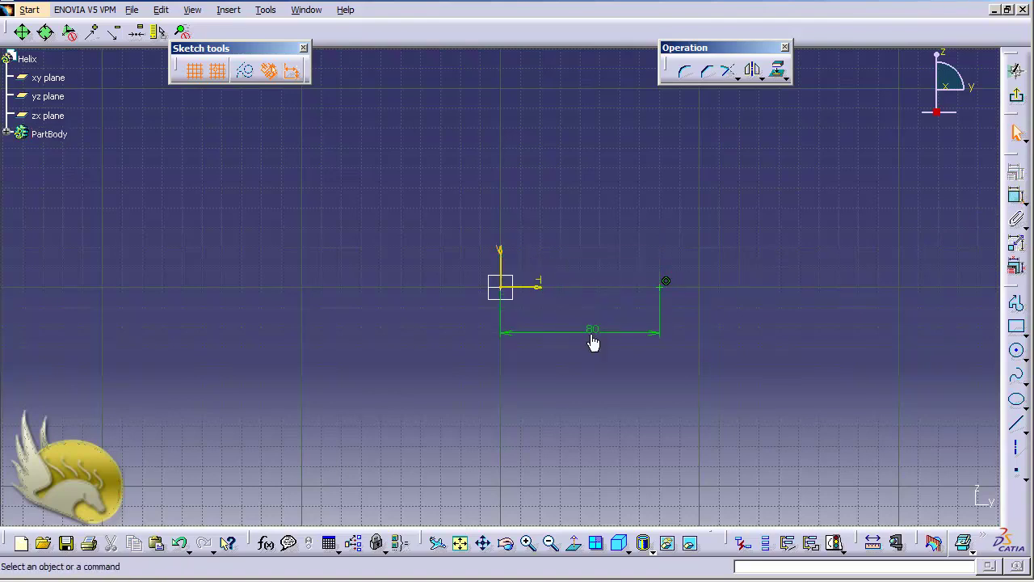
double_click(595, 332)
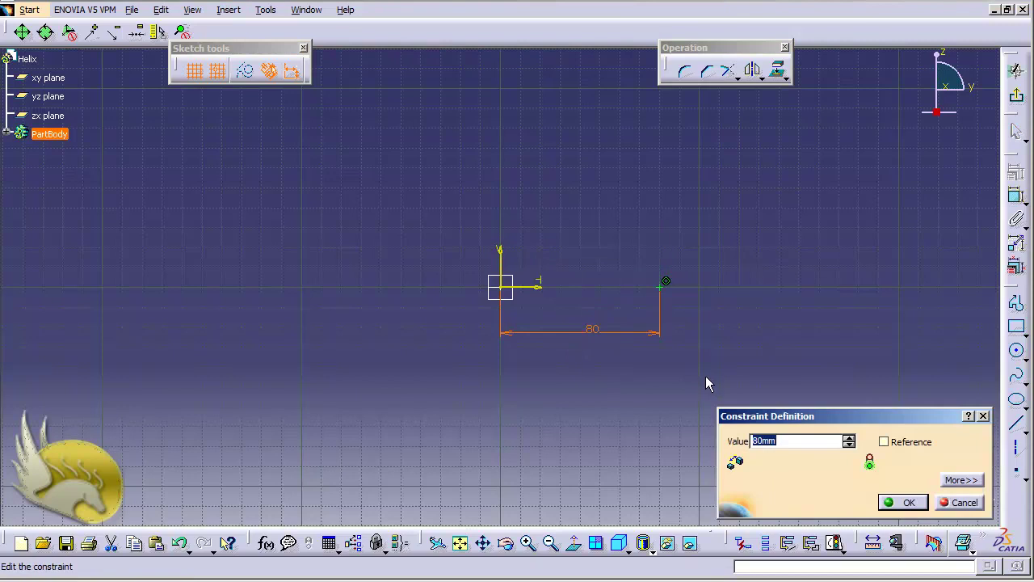
text(25)
click(891, 502)
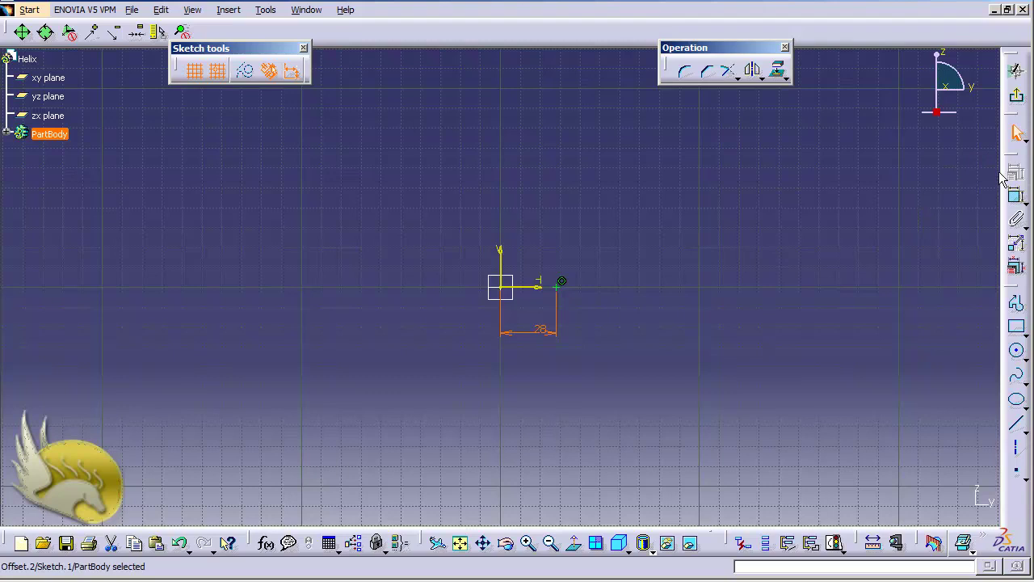
click(1015, 95)
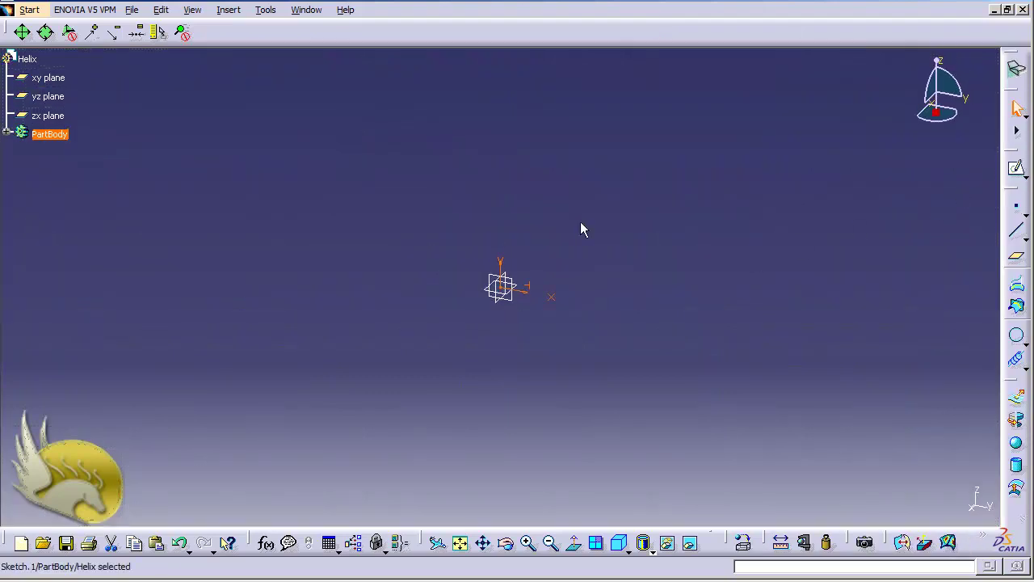
Start a helix curve with the sketched point as its starting point and the Z axis as its axis
click(228, 9)
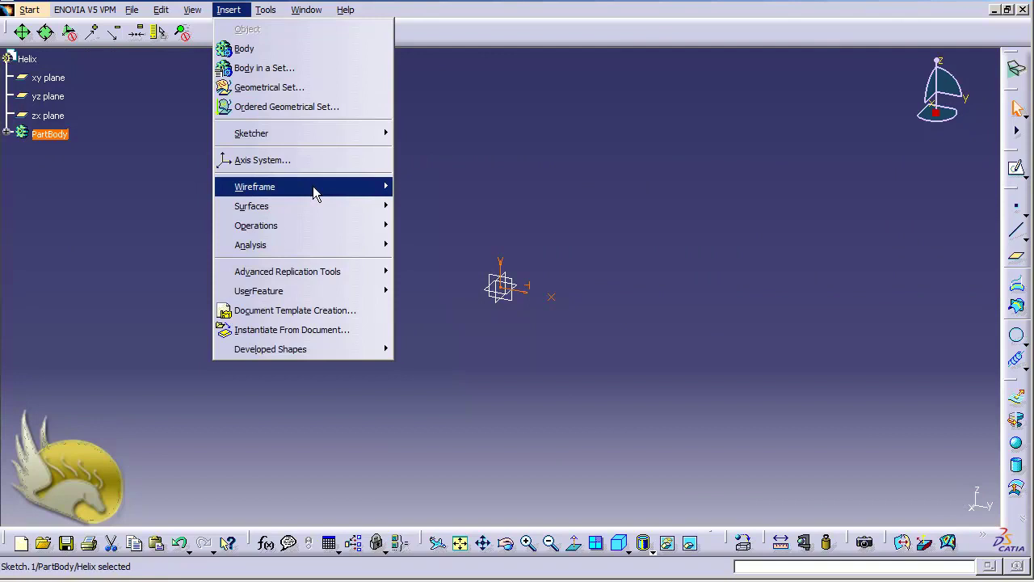
mouse_move(313, 186)
click(428, 434)
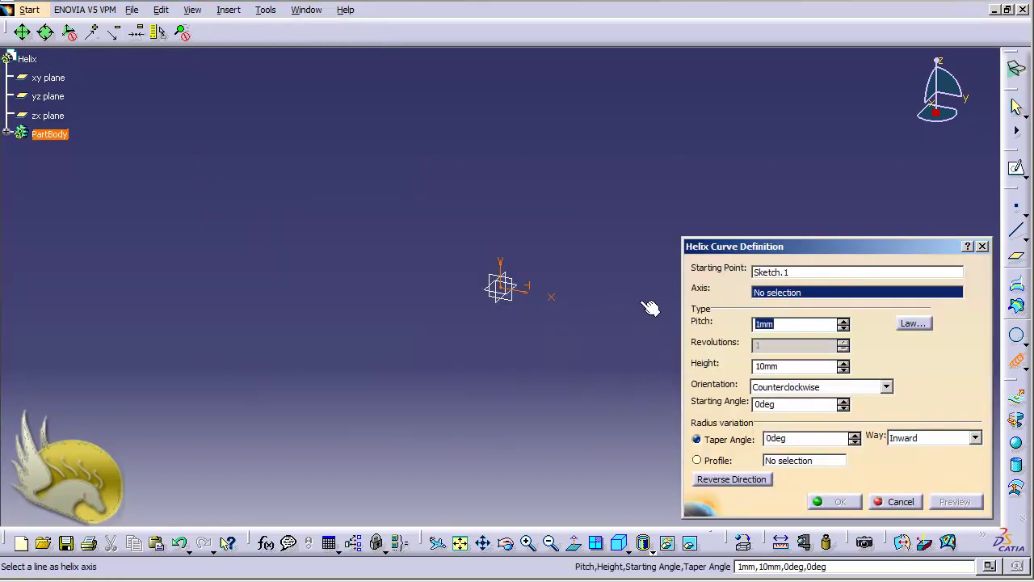
right_click(763, 295)
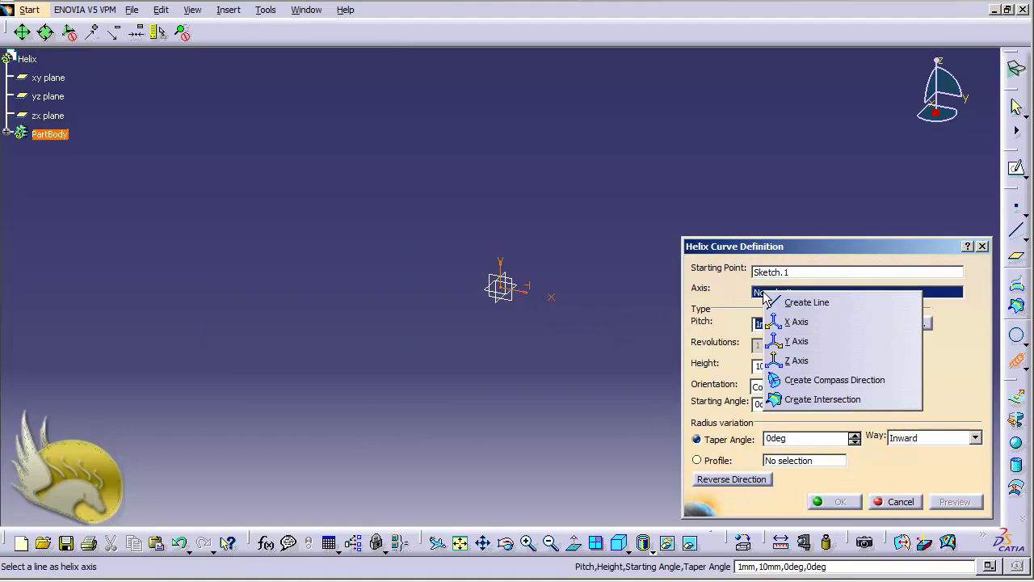
click(799, 361)
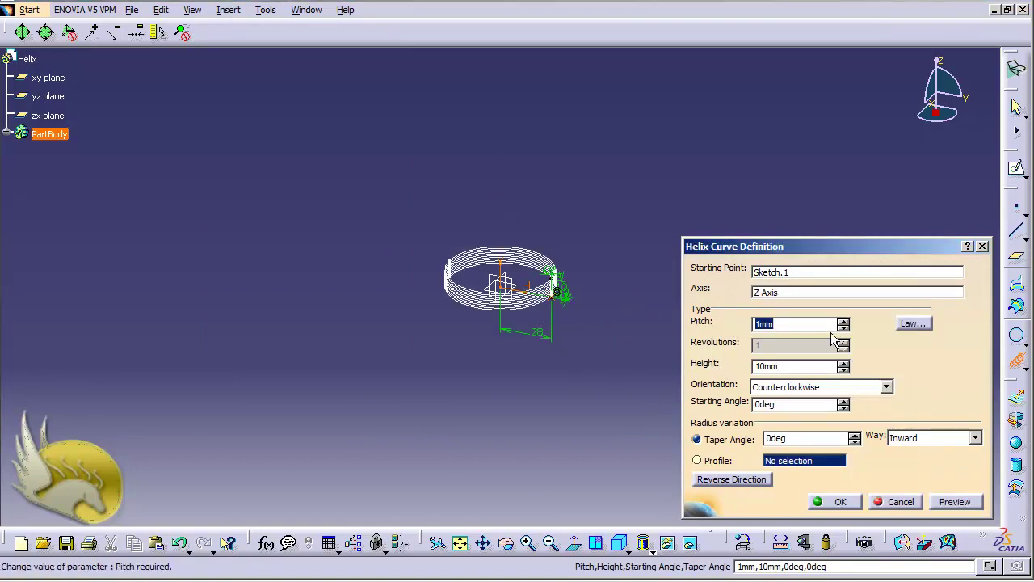
Set the helix pitch to 5 mm and its height to 100 mm, and create the curve
text(5)
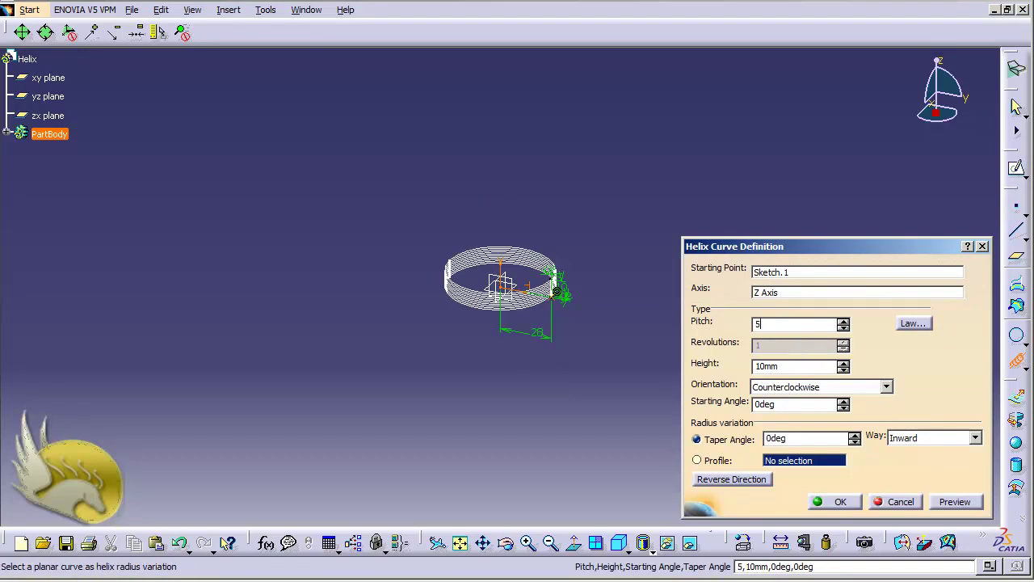
key(Tab)
key(Tab)
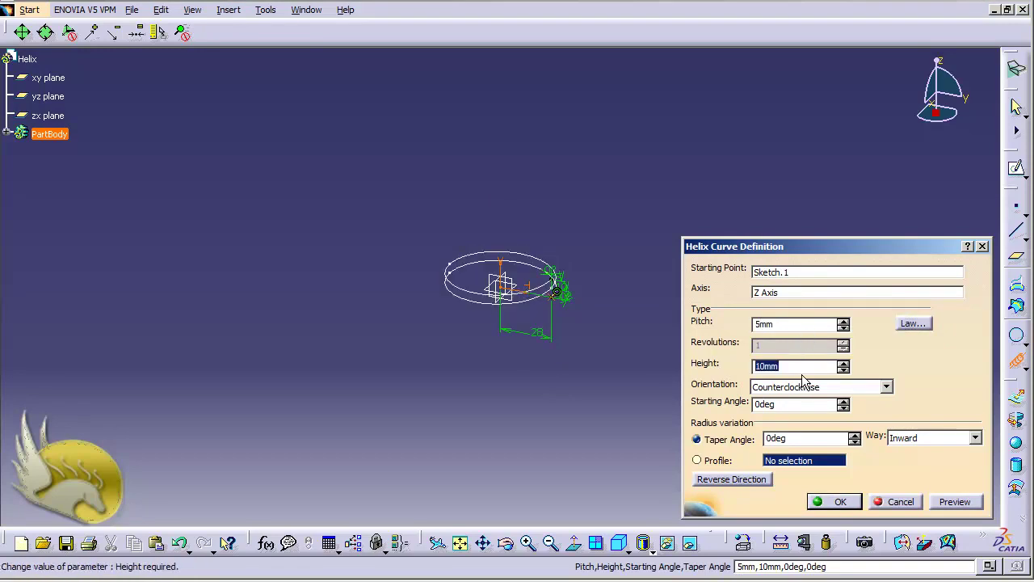
text(100)
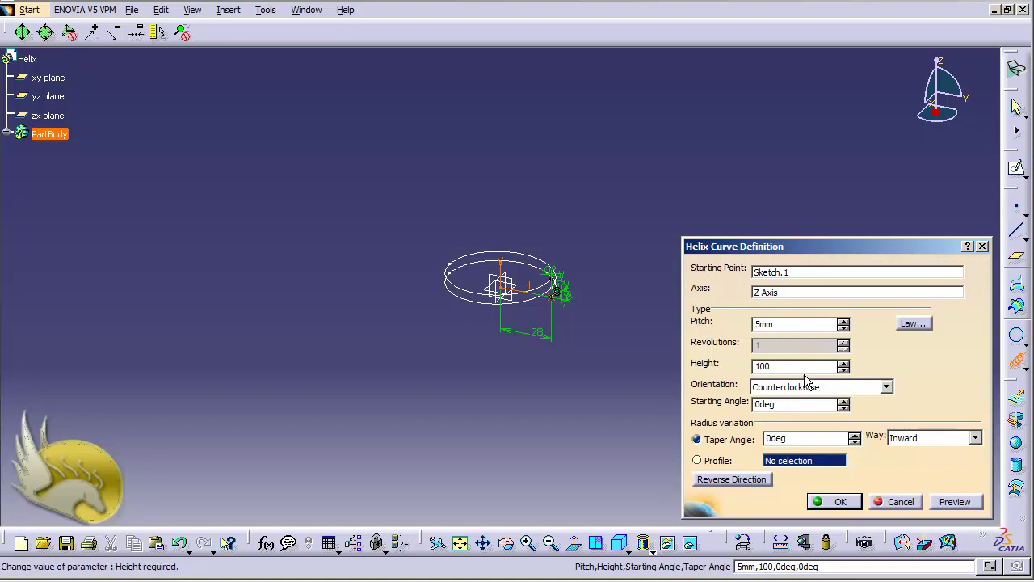
key(Tab)
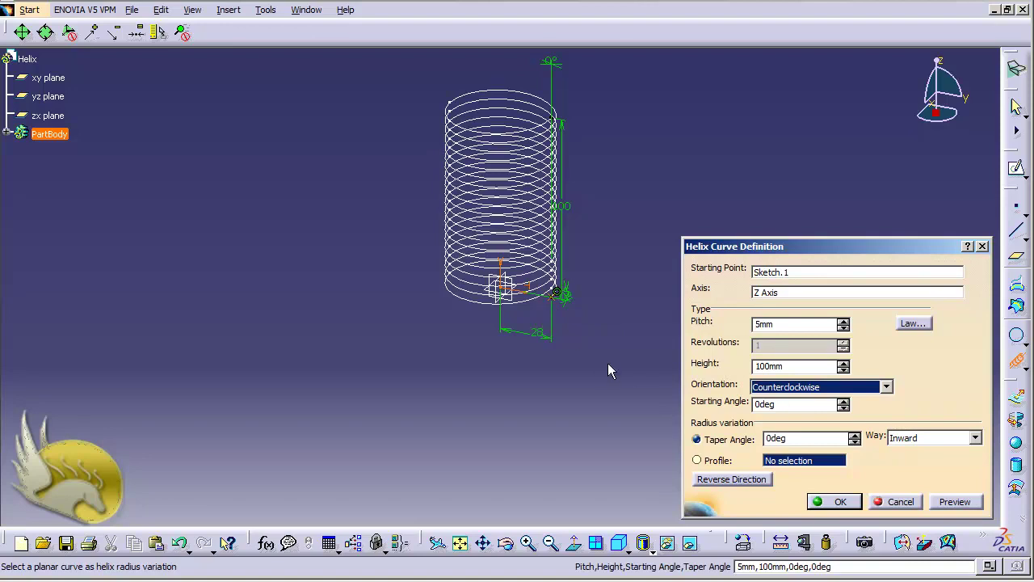
click(840, 501)
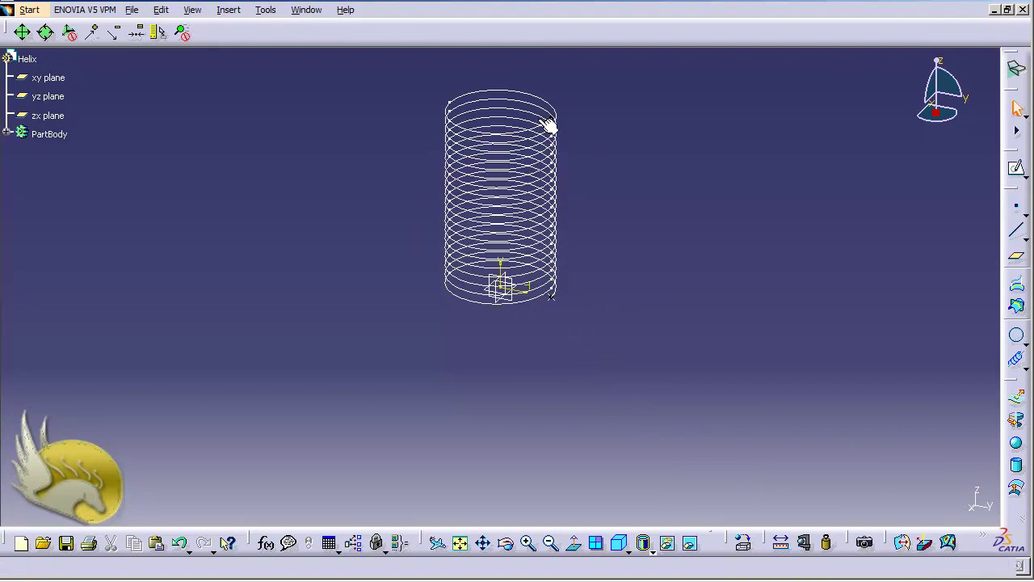
Switch the Helix part to the Part Design workbench
click(228, 9)
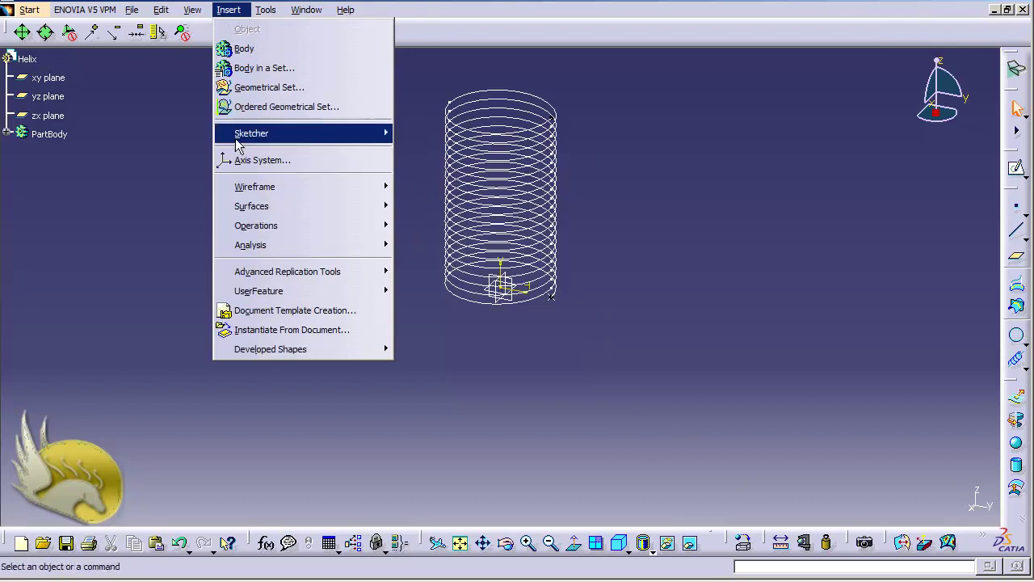
mouse_move(265, 206)
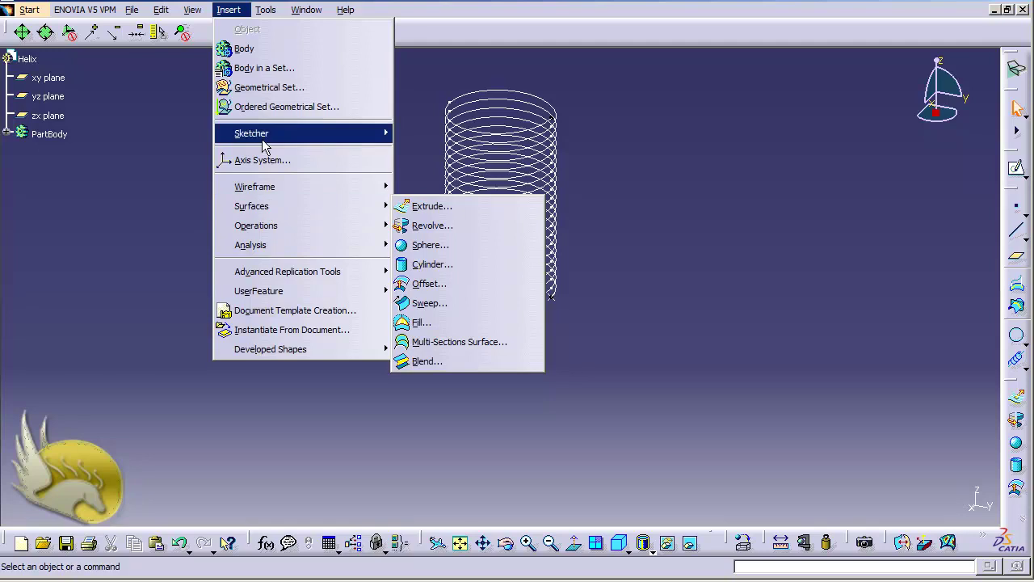
mouse_move(103, 8)
mouse_move(29, 12)
mouse_move(63, 49)
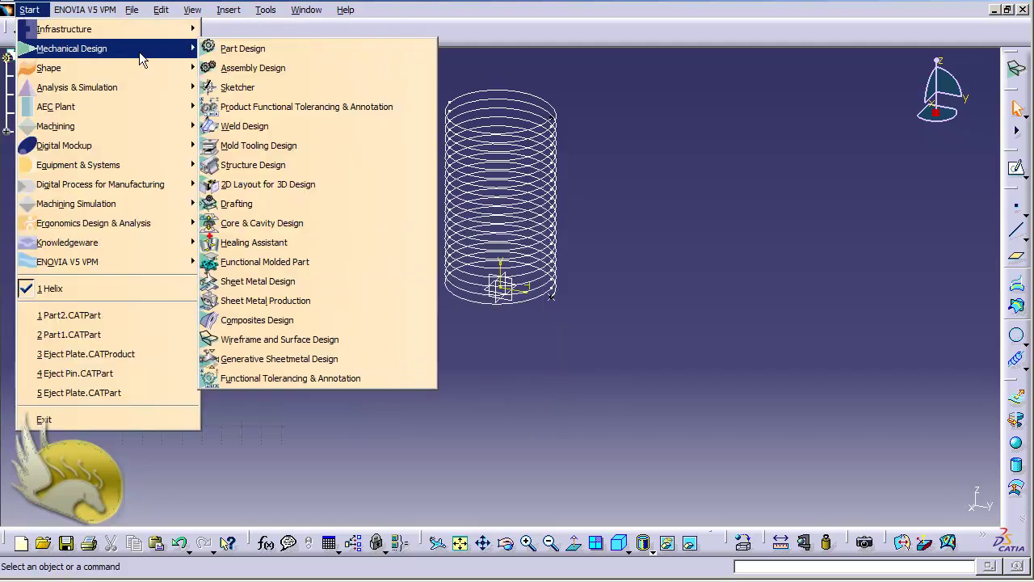
click(259, 53)
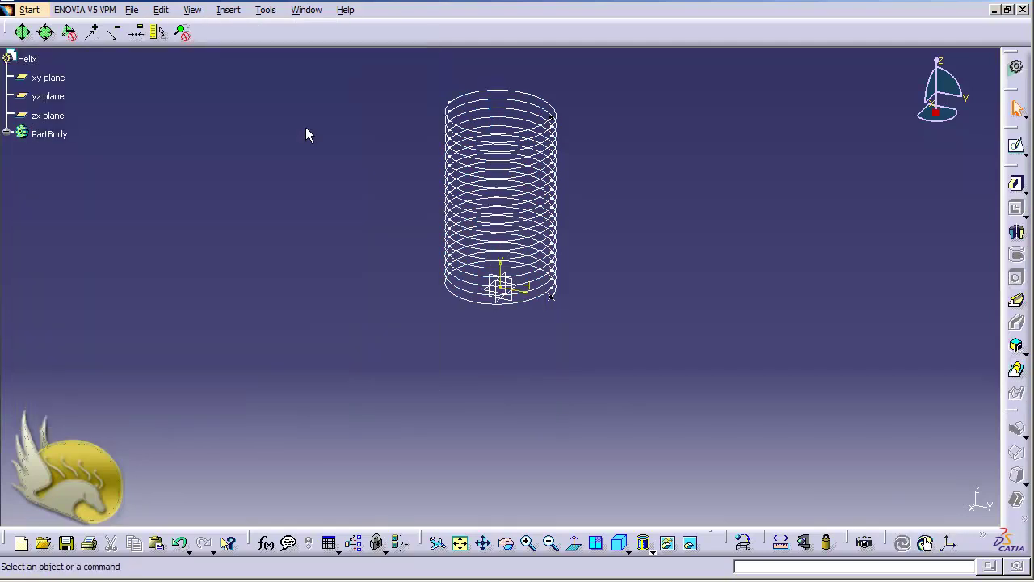
Start a Rib feature and open a new profile sketch for it on the yz plane
click(229, 10)
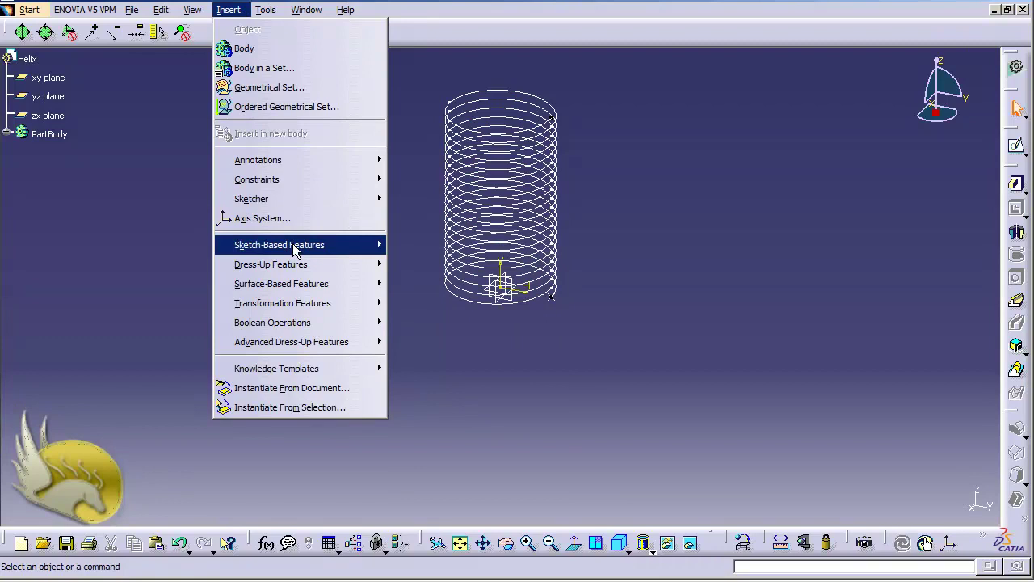
mouse_move(295, 251)
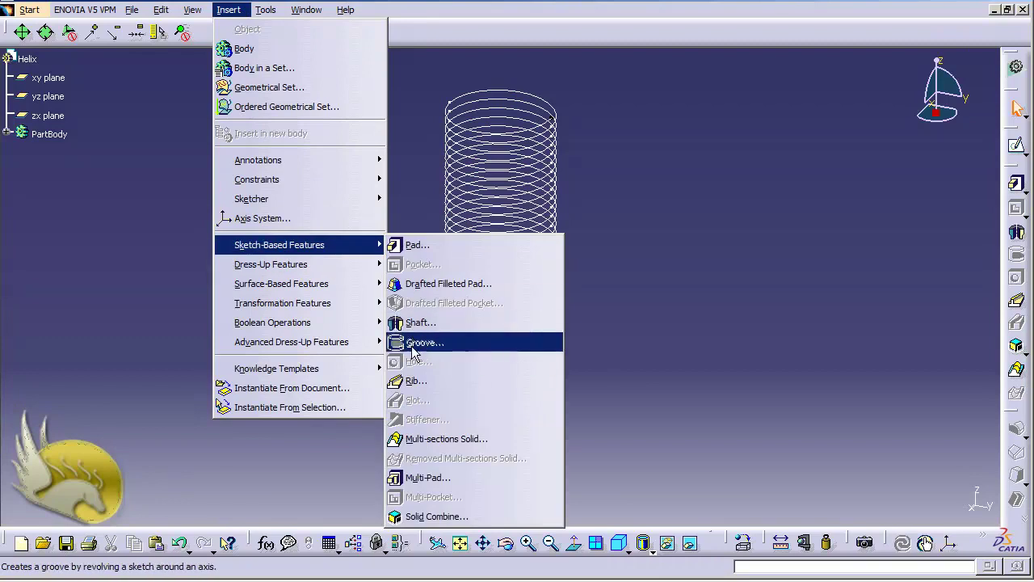
click(410, 383)
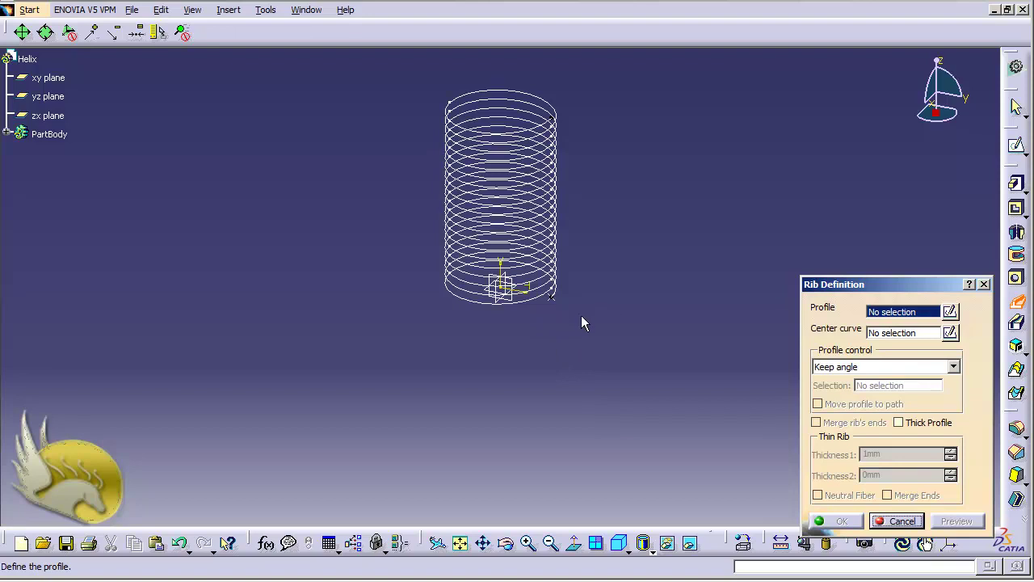
click(950, 313)
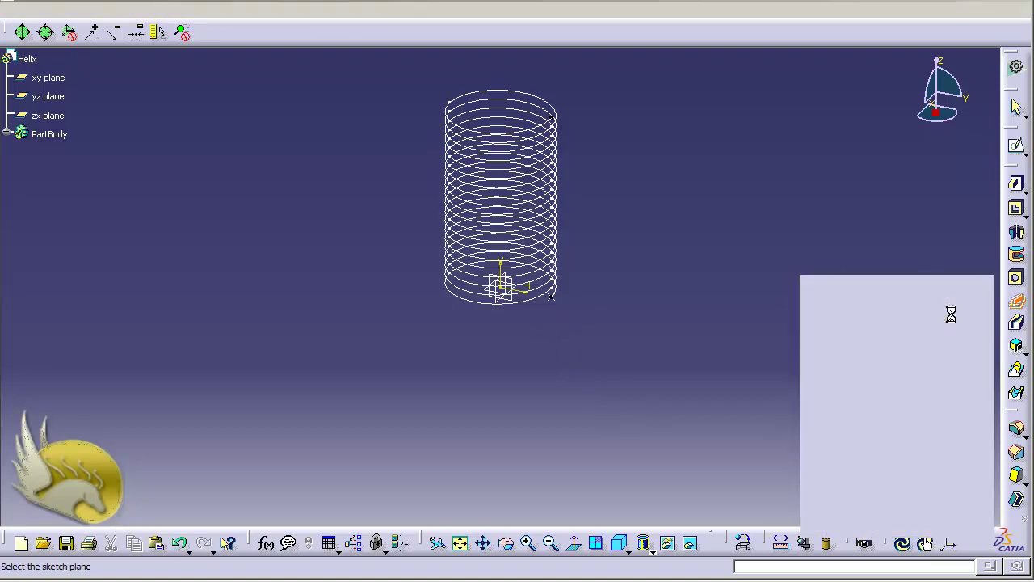
click(56, 97)
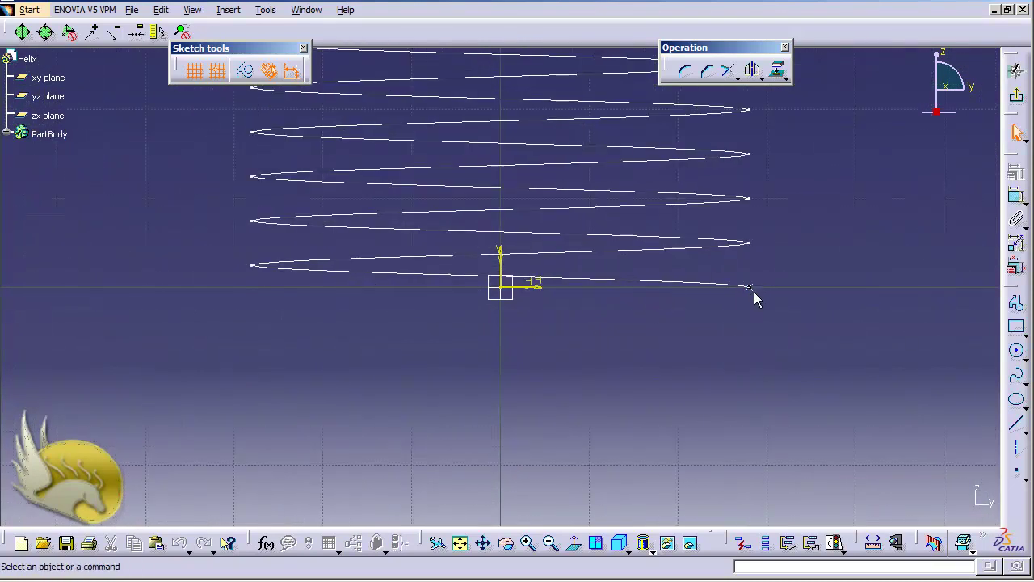
Sketch a circle about 28 mm in diameter, centred on the horizontal axis outside the helix's starting point
click(1016, 350)
click(886, 326)
click(840, 337)
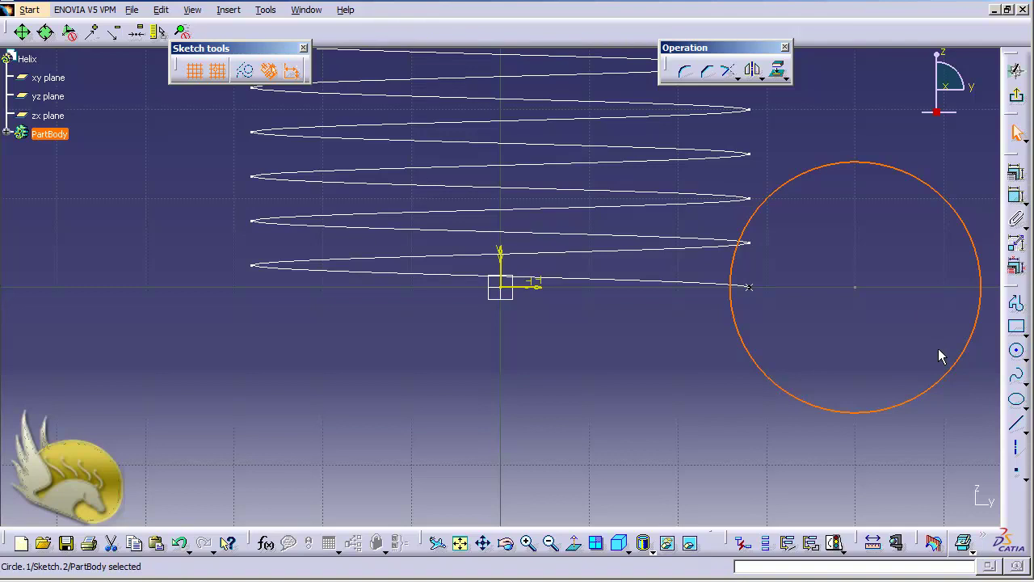
Dimension the circle, set its diameter to 4 mm, and change the dimension type to Radius
click(1020, 201)
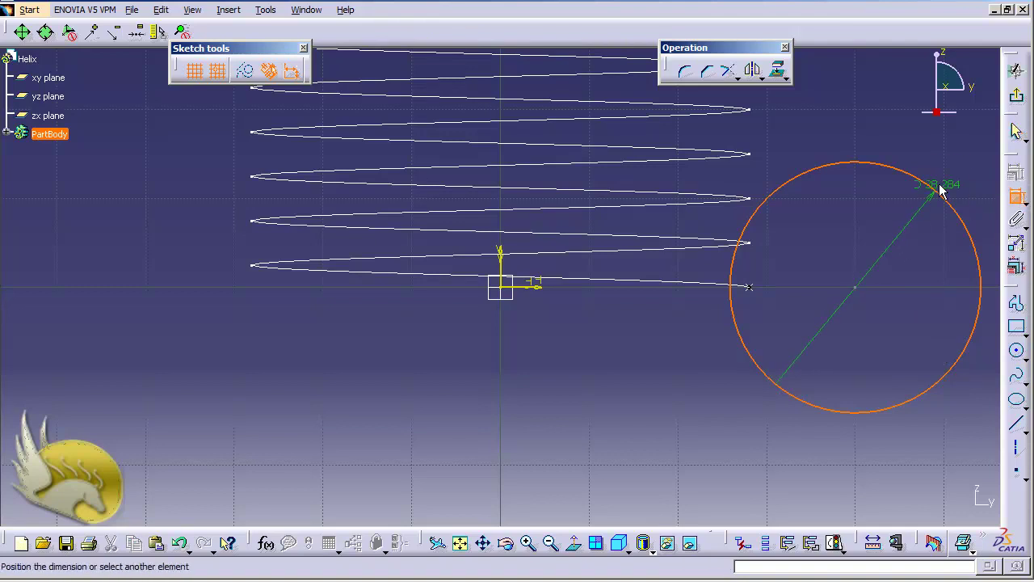
click(941, 161)
double_click(933, 154)
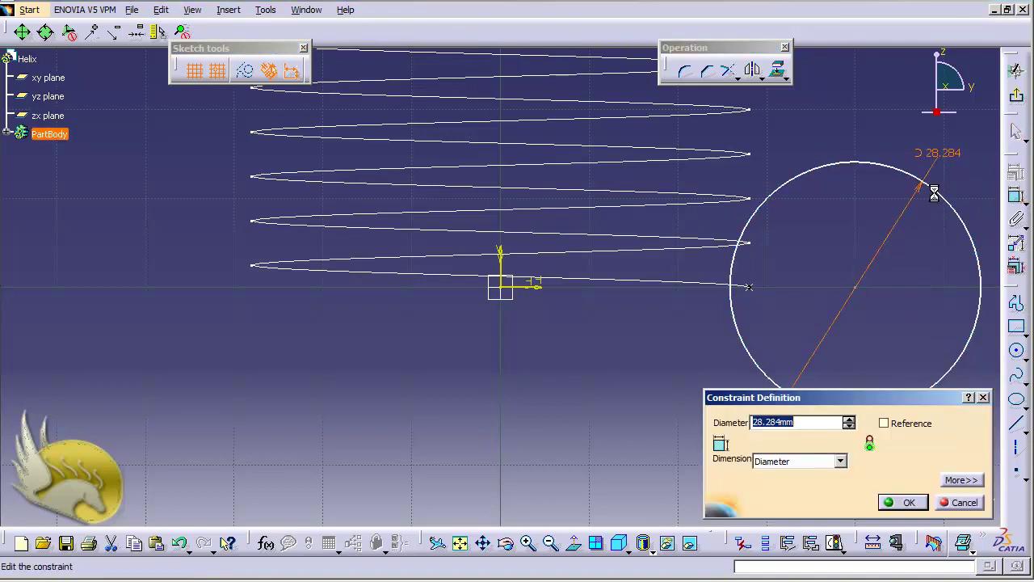
text(4)
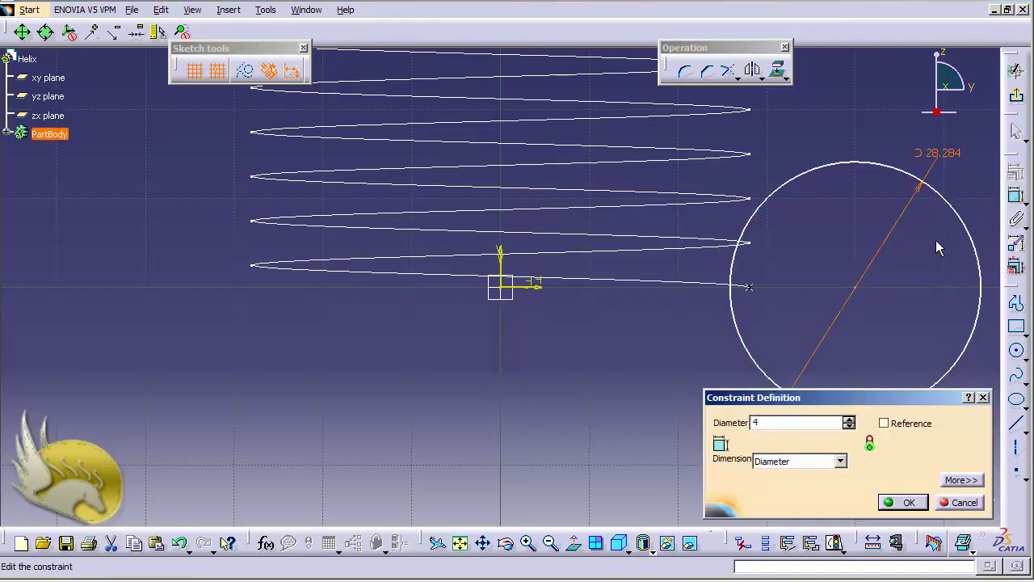
click(840, 461)
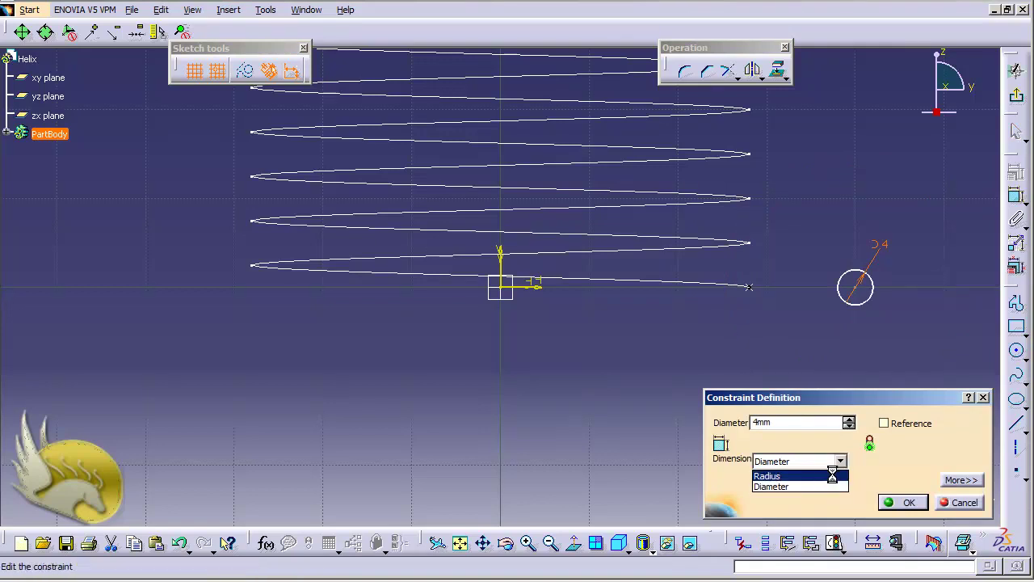
click(832, 476)
click(888, 503)
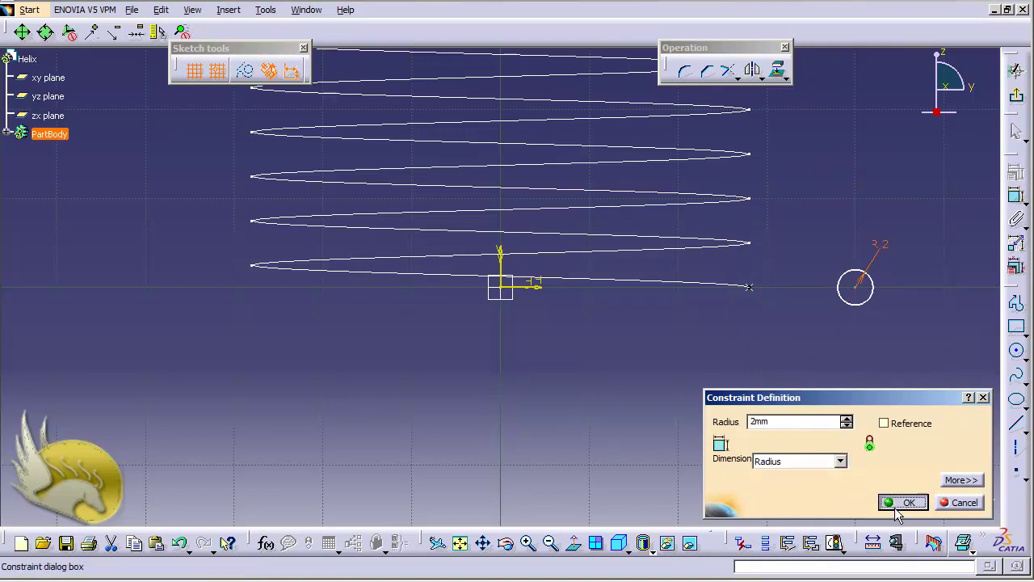
Make the circle's centre coincident with the helix's starting point
click(855, 287)
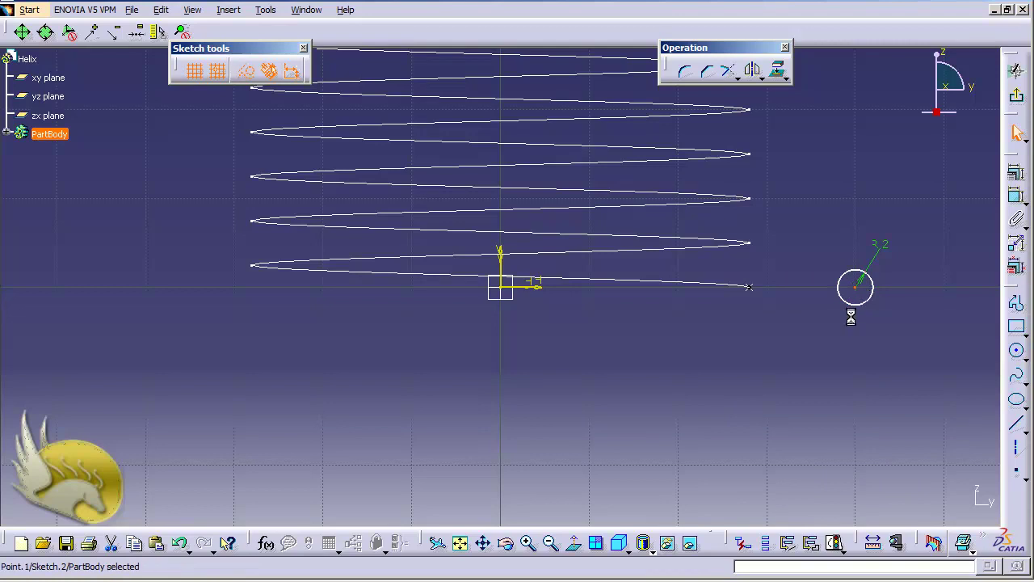
ctrl+click(749, 286)
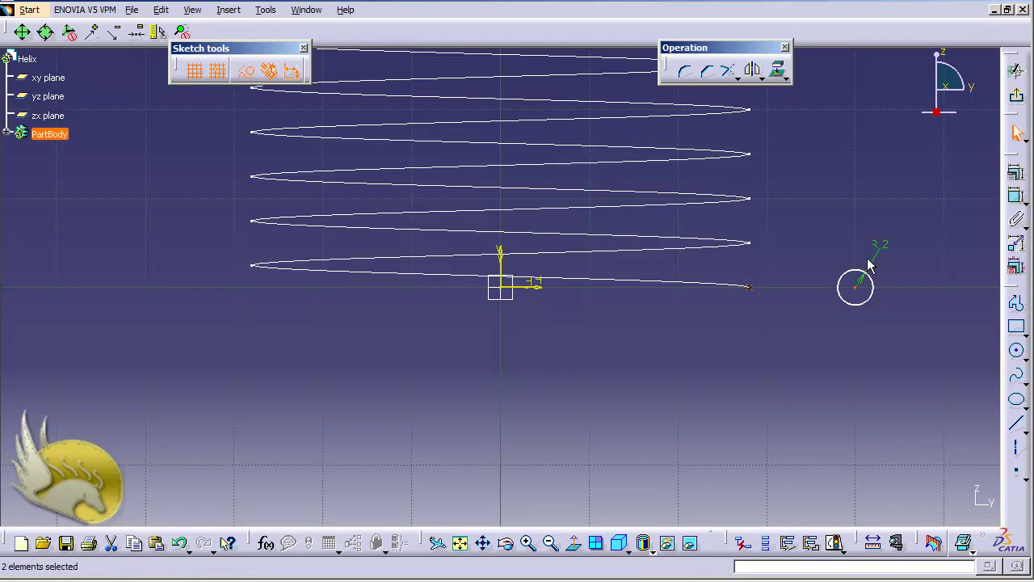
click(1015, 172)
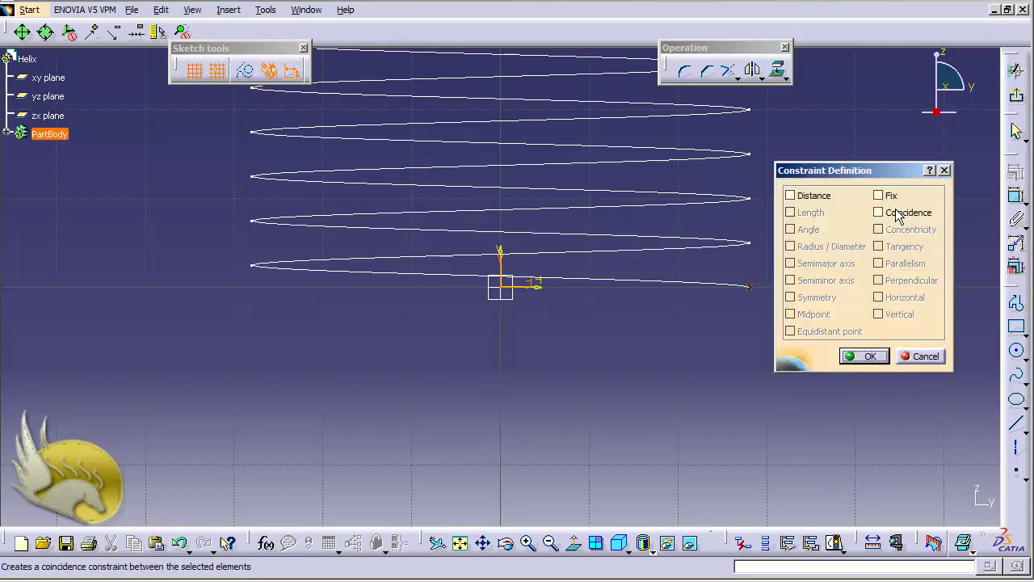
click(896, 213)
click(867, 357)
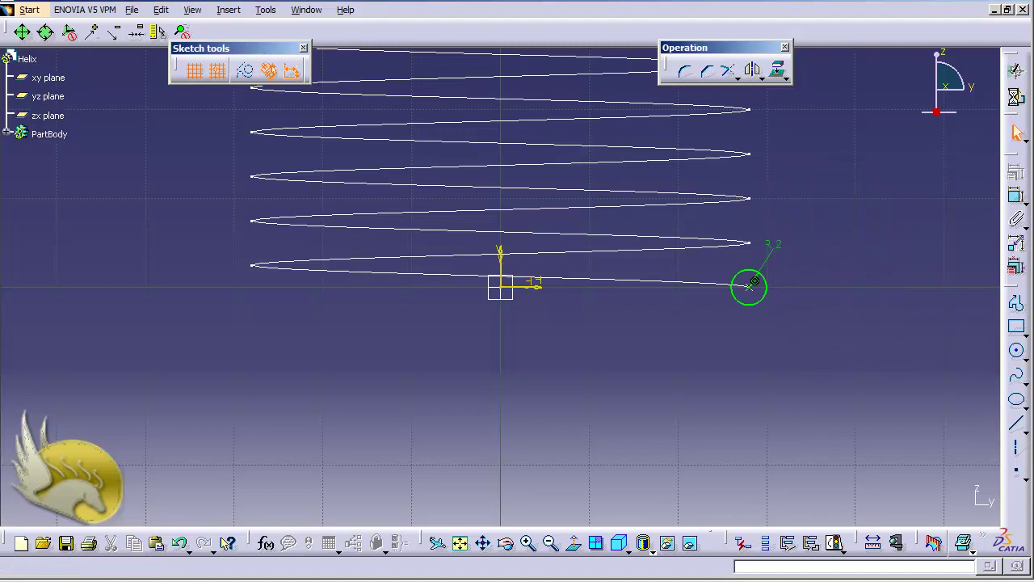
Exit the profile sketch and create the rib along the helix as center curve, with Keep angle profile control
click(1016, 134)
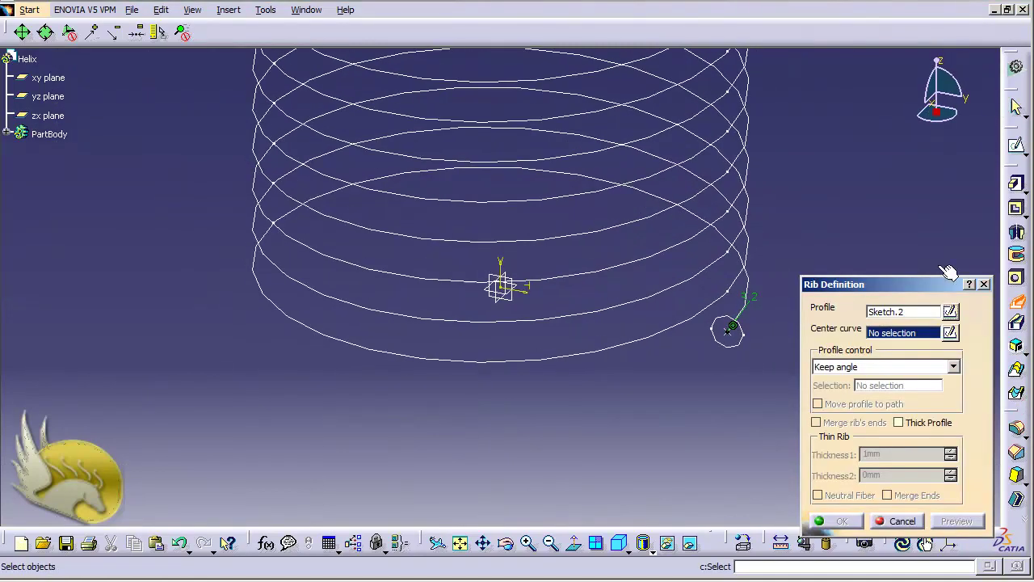
click(727, 324)
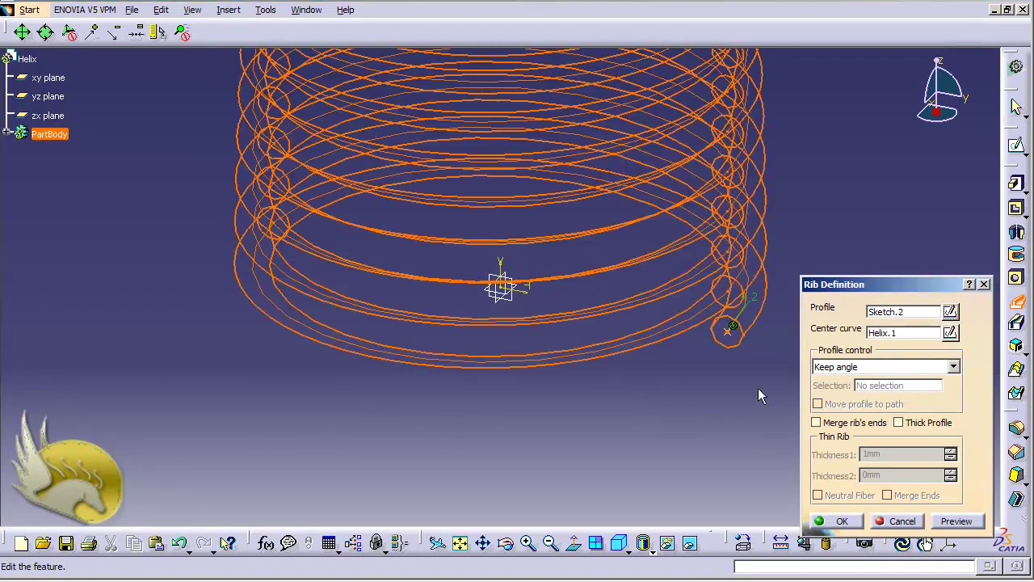
click(839, 521)
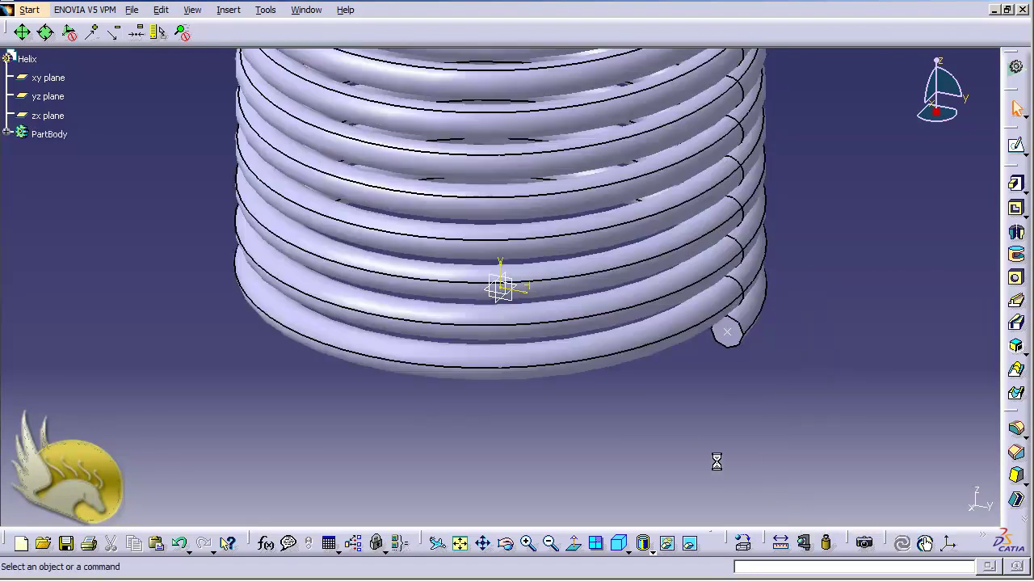
Examine the full height of the solid spring from its base to its top coil
key(ctrl+Page_Down)
key(ctrl+Page_Down)
key(ctrl+Page_Down)
key(ctrl+Page_Down)
key(ctrl+Page_Down)
key(ctrl+Page_Down)
key(ctrl+Page_Down)
key(ctrl+Page_Down)
key(ctrl+Page_Down)
key(ctrl+Page_Down)
key(ctrl+Page_Down)
key(ctrl+Page_Down)
key(ctrl+Page_Down)
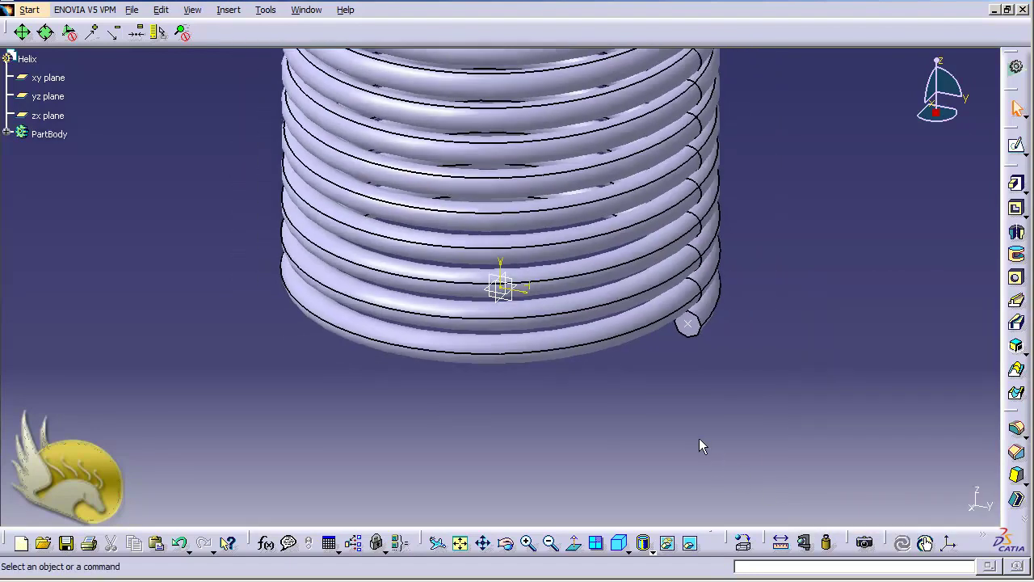
key(ctrl+Page_Down)
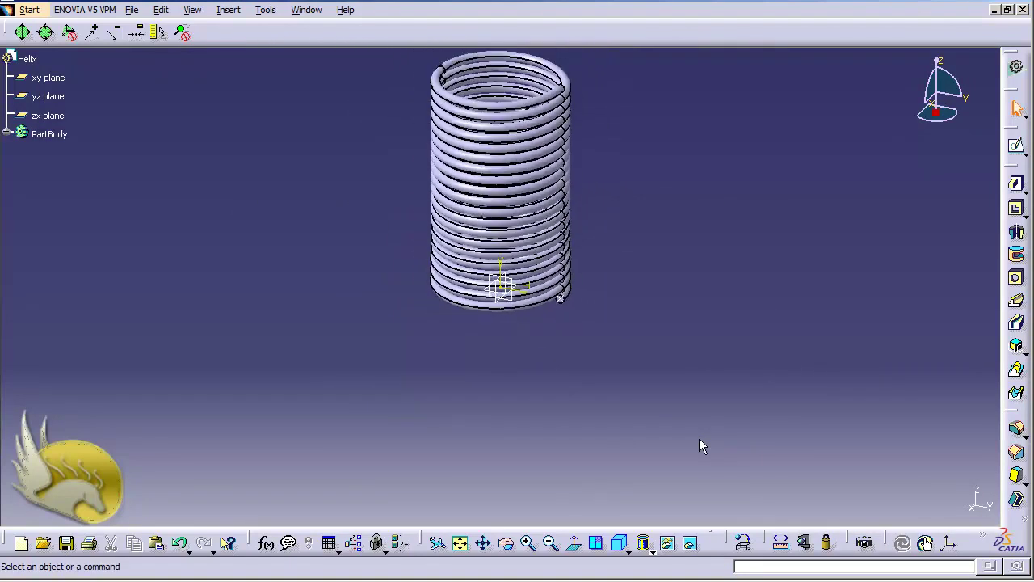
key(ctrl+Down)
key(ctrl+Down)
key(ctrl+Up)
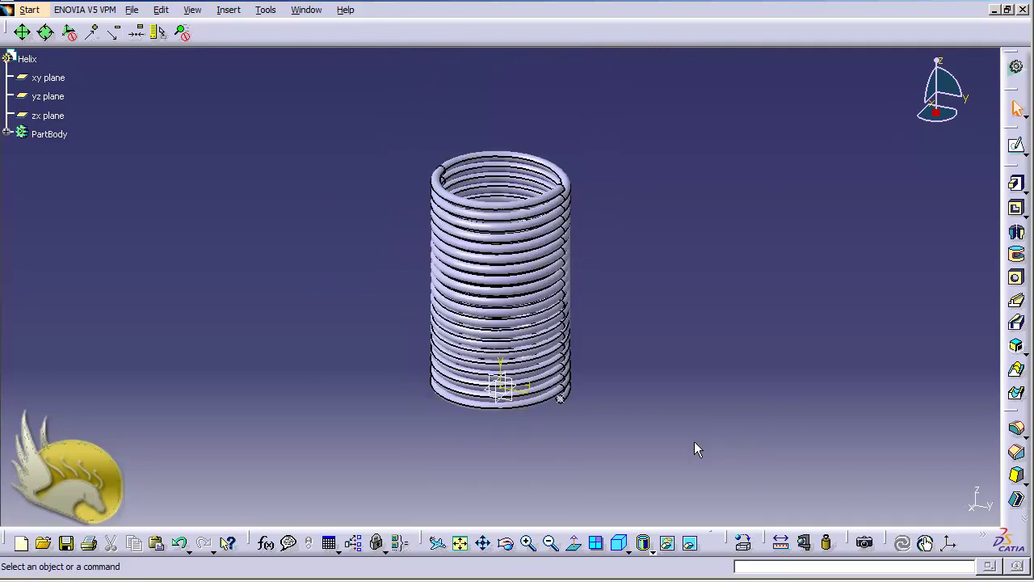
Save the part as Helix.CATPart in the Assembly with Formula folder and close it
key(ctrl+s)
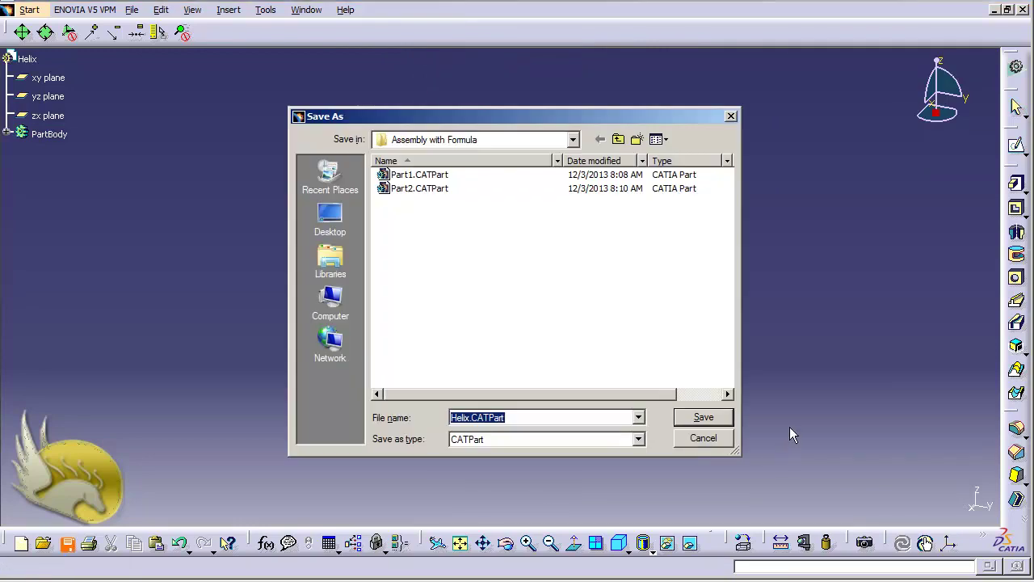
click(706, 413)
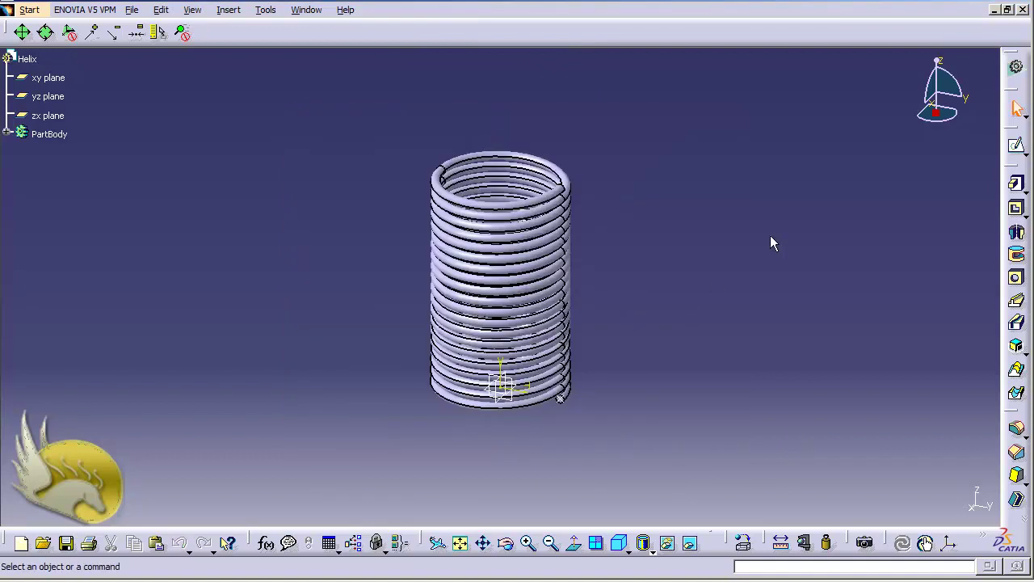
click(1019, 9)
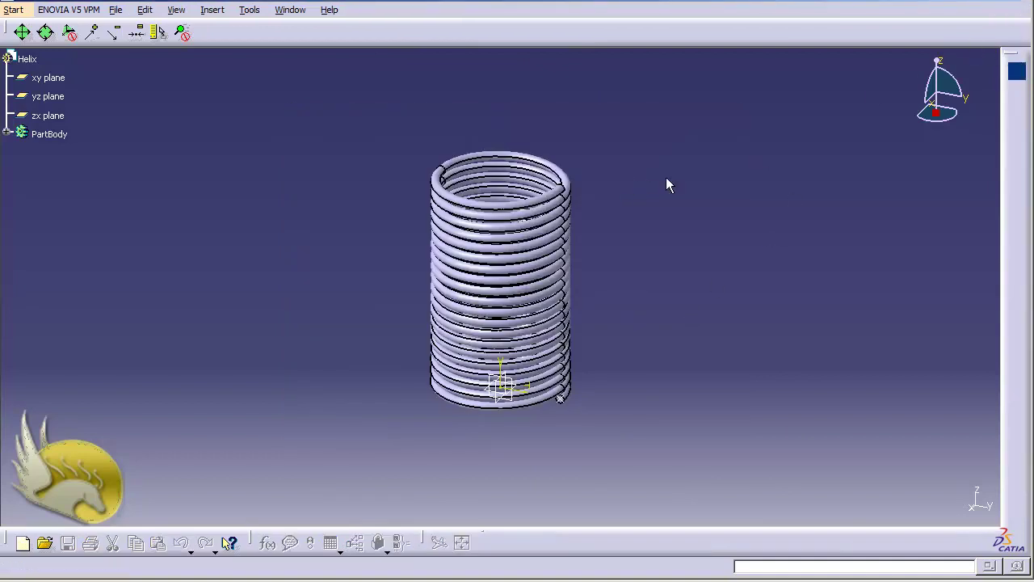